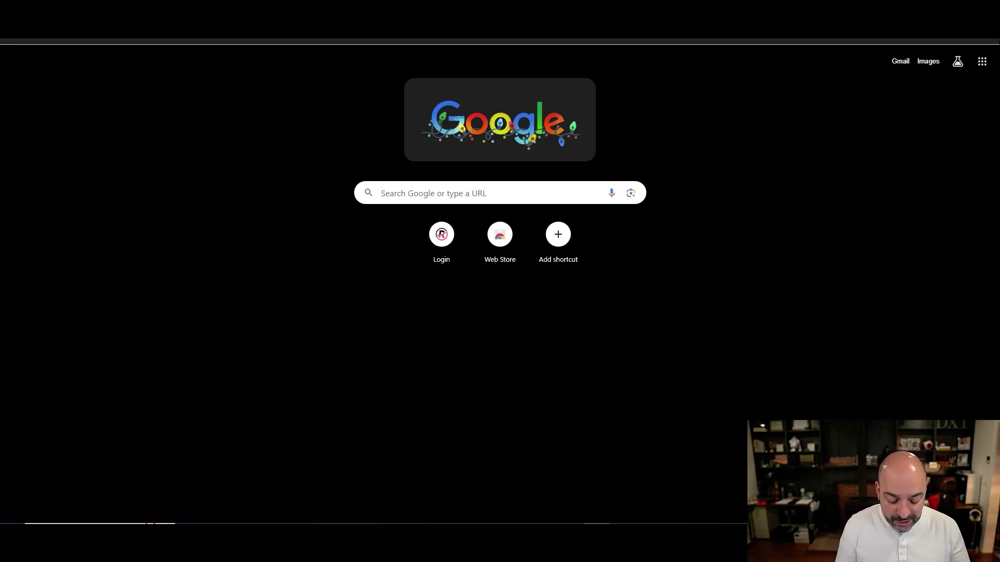
# - Search 'google spf record' and open the 'Add your SPF record at your domain provider' article to its values table
pyautogui.write('google sp')
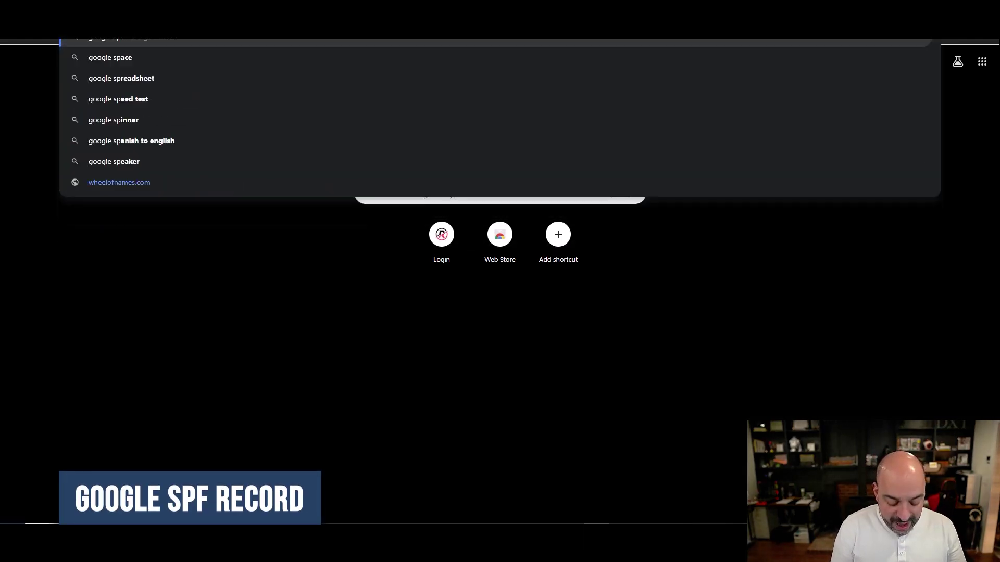
pyautogui.write('f record')
pyautogui.press('Return')
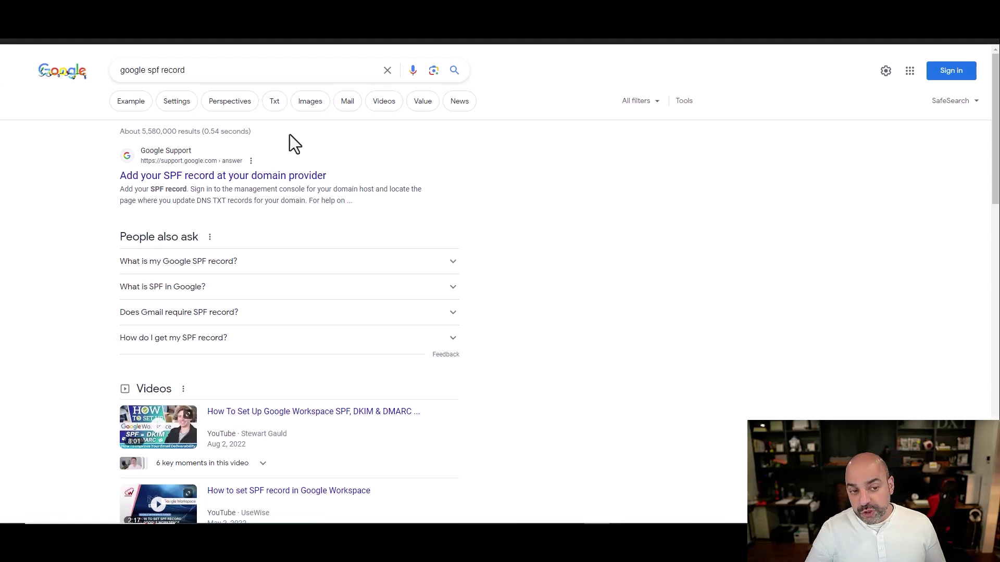
pyautogui.click(206, 177)
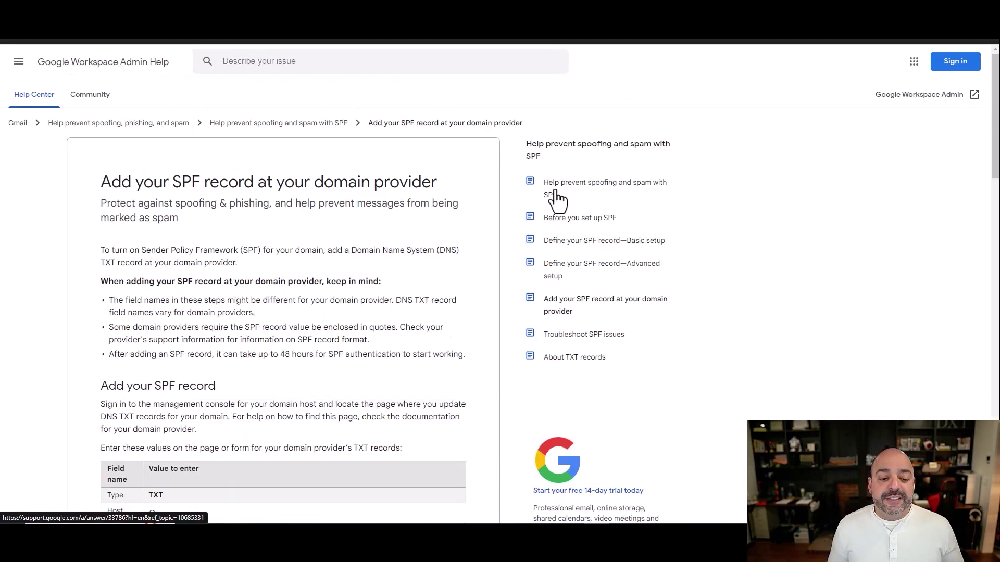
pyautogui.scroll(-3, 256, 328)
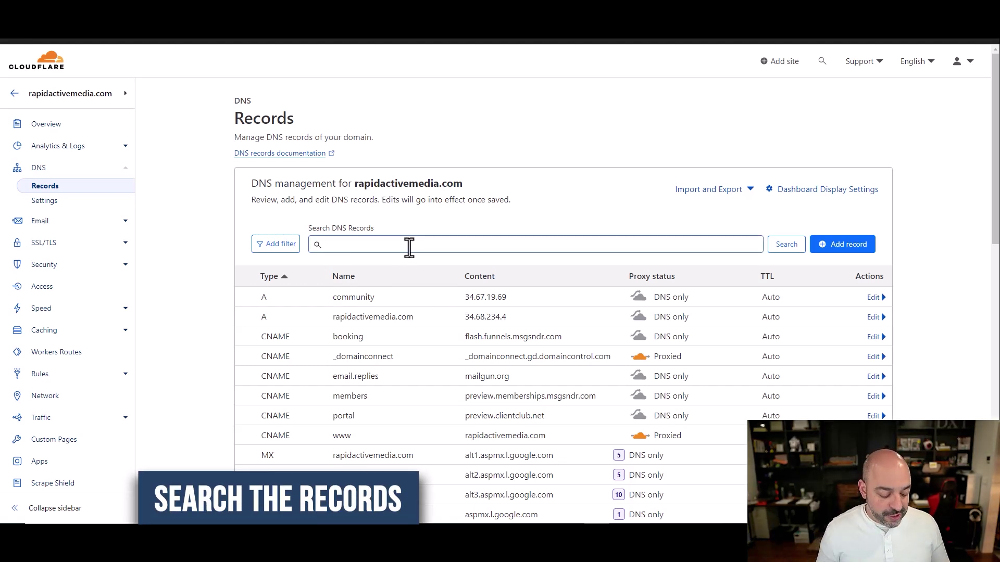
# - Find the root-domain SPF TXT record with Ctrl+F 'spf' and open it for editing
pyautogui.hotkey('ctrl', 'f')
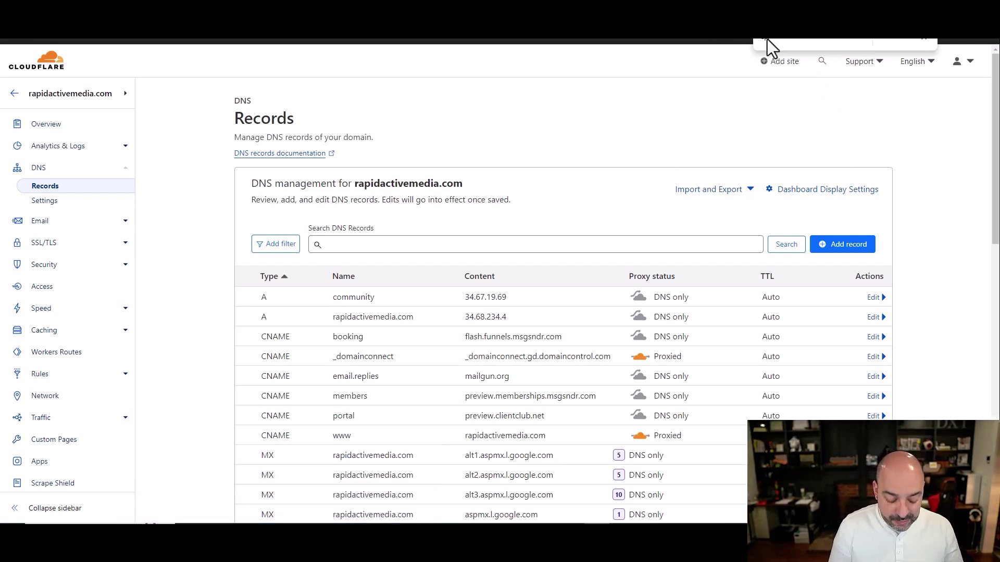
pyautogui.write('spf')
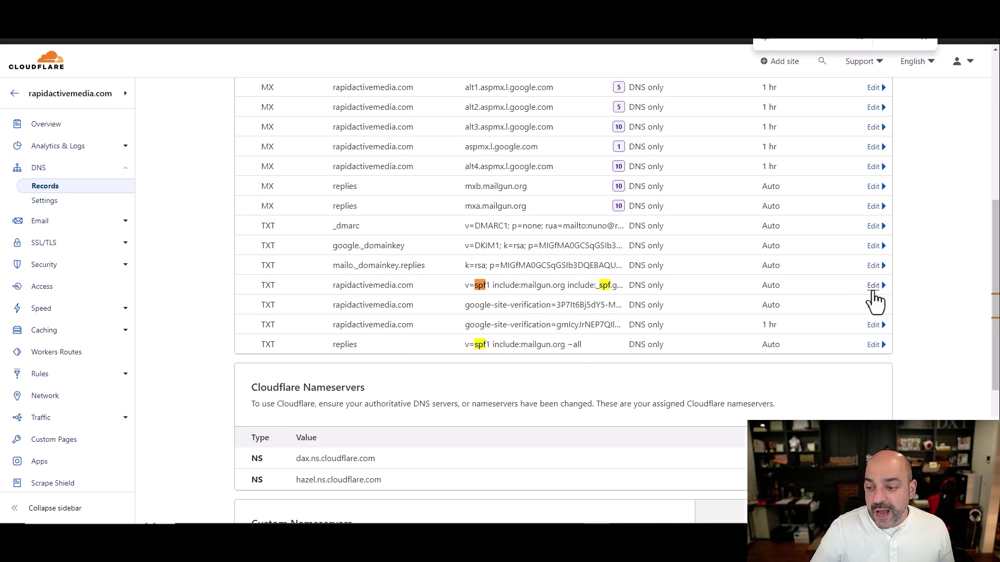
pyautogui.click(964, 390)
pyautogui.moveTo(448, 370); pyautogui.dragTo(200, 370)
pyautogui.press('BackSpace')
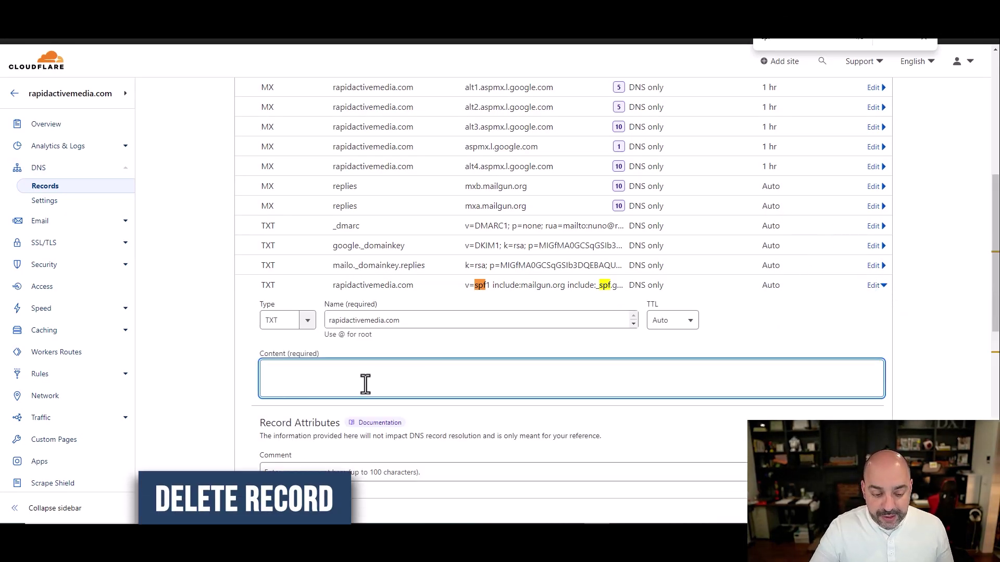
pyautogui.scroll(-3, 839, 392)
# - Copy the old SPF value from the confirmation, delete the record, and start a new one
pyautogui.click(288, 365)
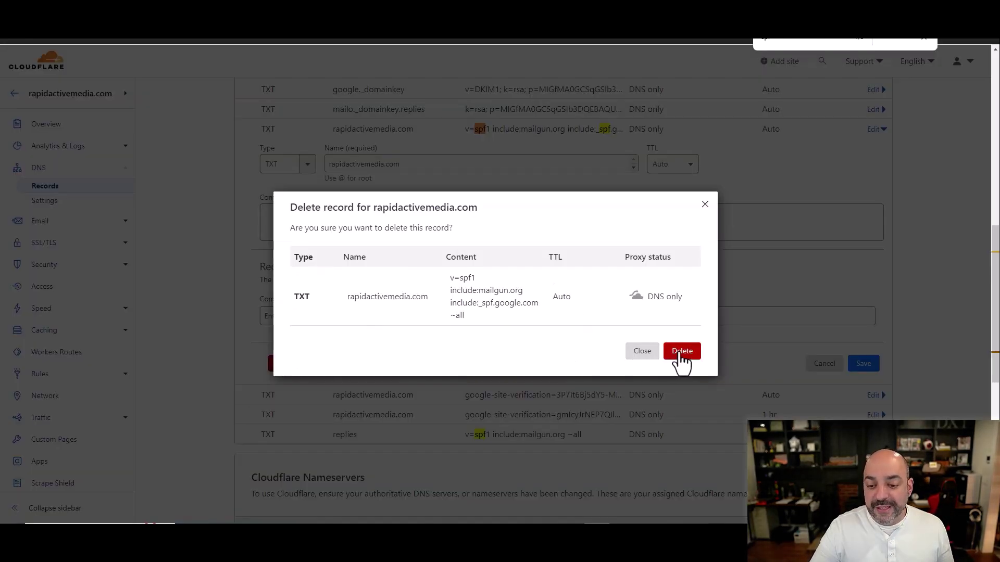
pyautogui.moveTo(488, 326); pyautogui.dragTo(450, 273)
pyautogui.hotkey('ctrl', 'c')
pyautogui.rightClick(473, 301)
pyautogui.click(523, 312)
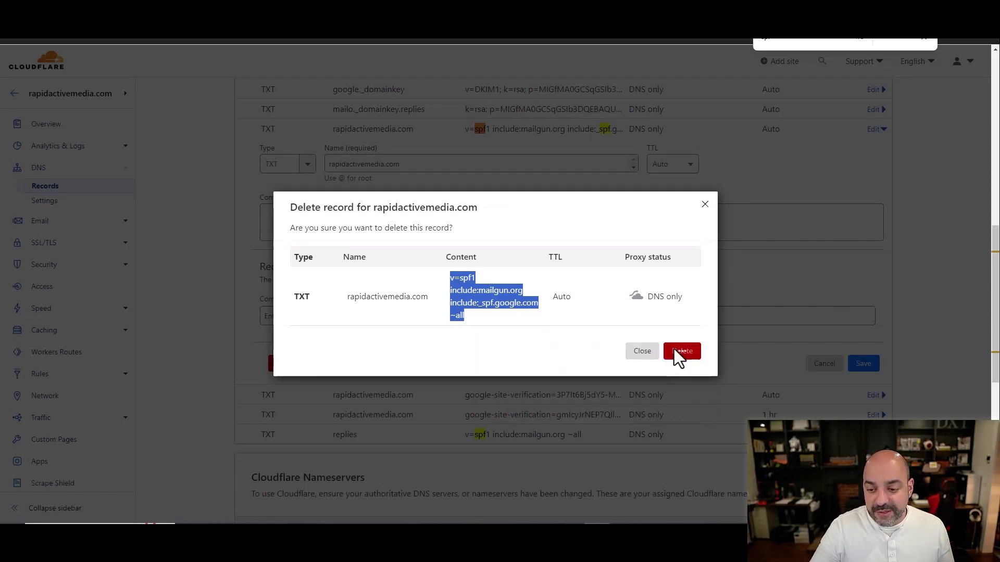
pyautogui.click(677, 352)
pyautogui.scroll(10, 783, 318)
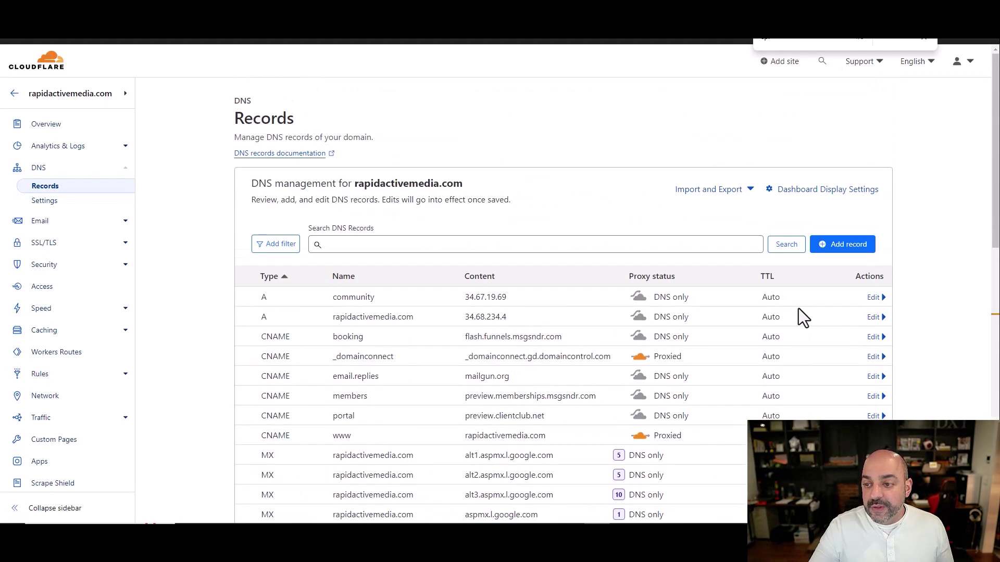
pyautogui.click(841, 246)
# - Set the new record's type to TXT and its name to @
pyautogui.click(313, 313)
pyautogui.scroll(-4, 308, 299)
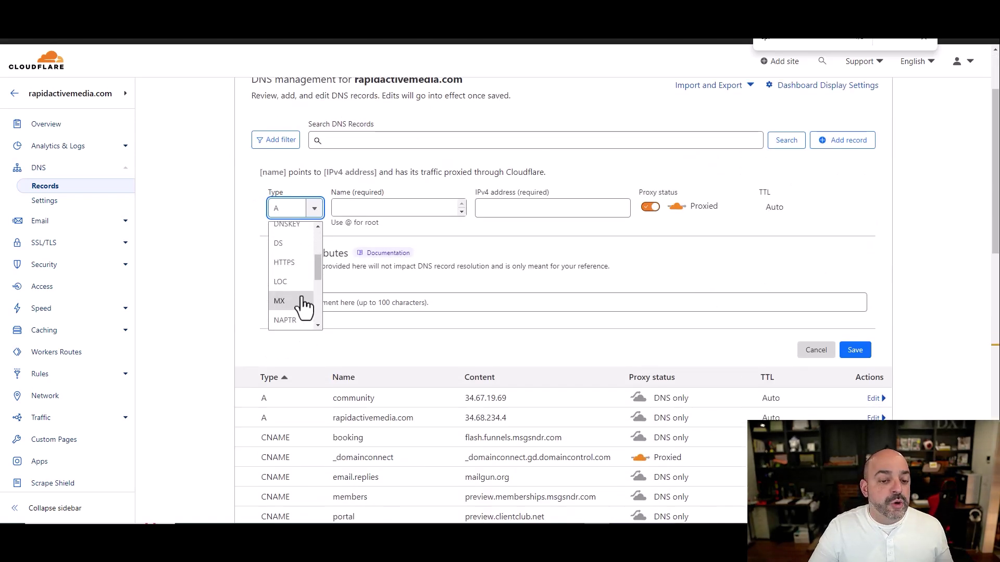
pyautogui.scroll(-3, 294, 291)
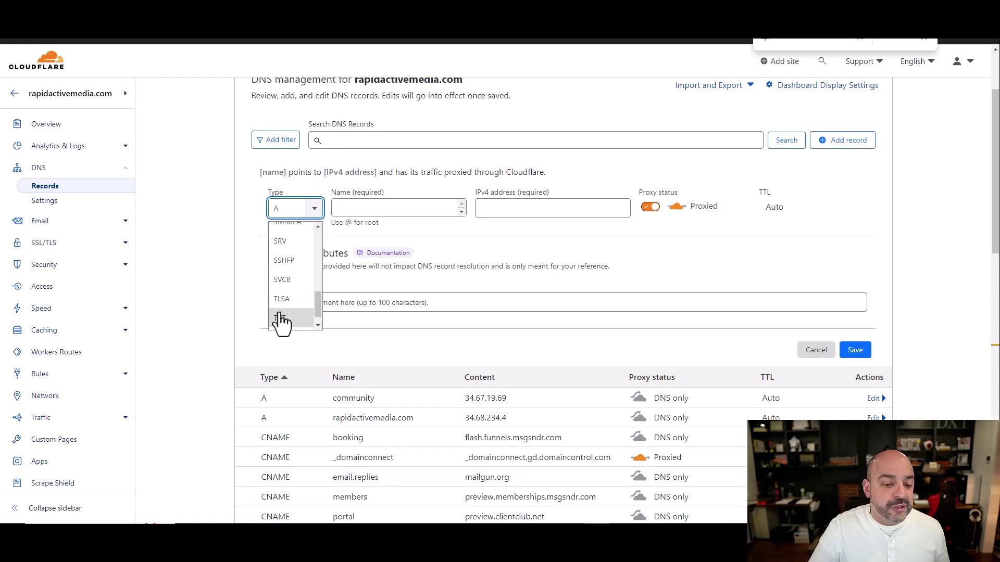
pyautogui.click(283, 312)
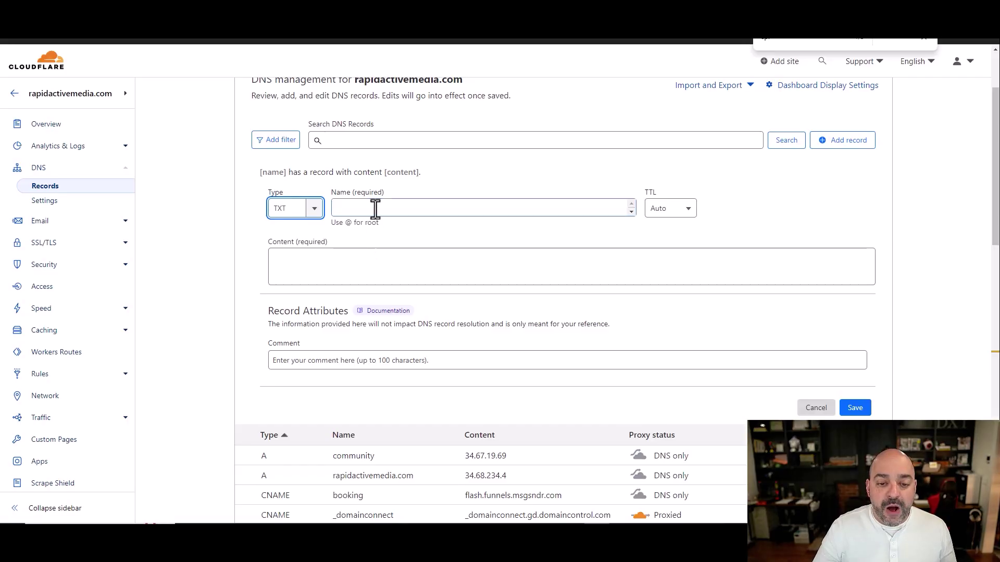
pyautogui.click(171, 88)
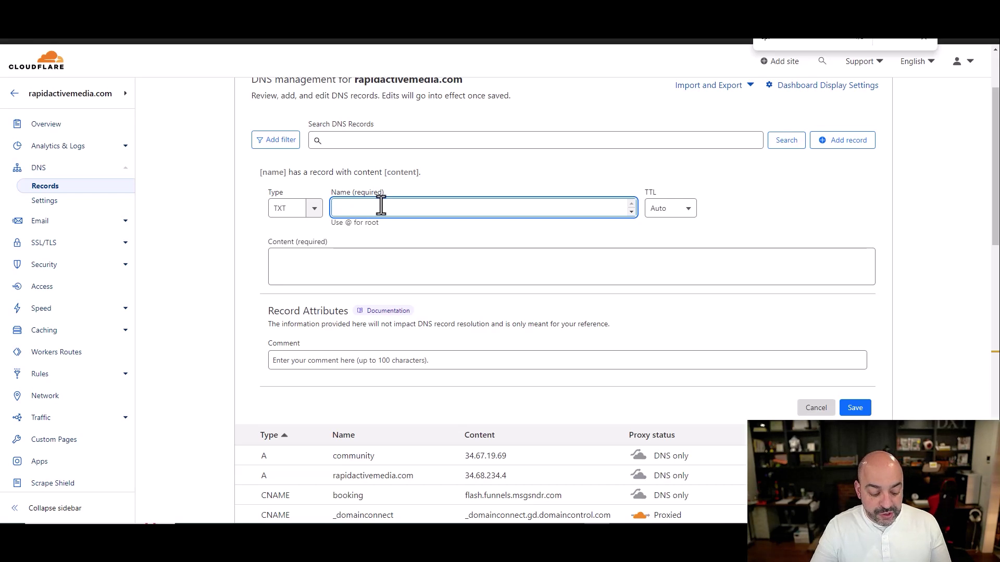
pyautogui.write('@')
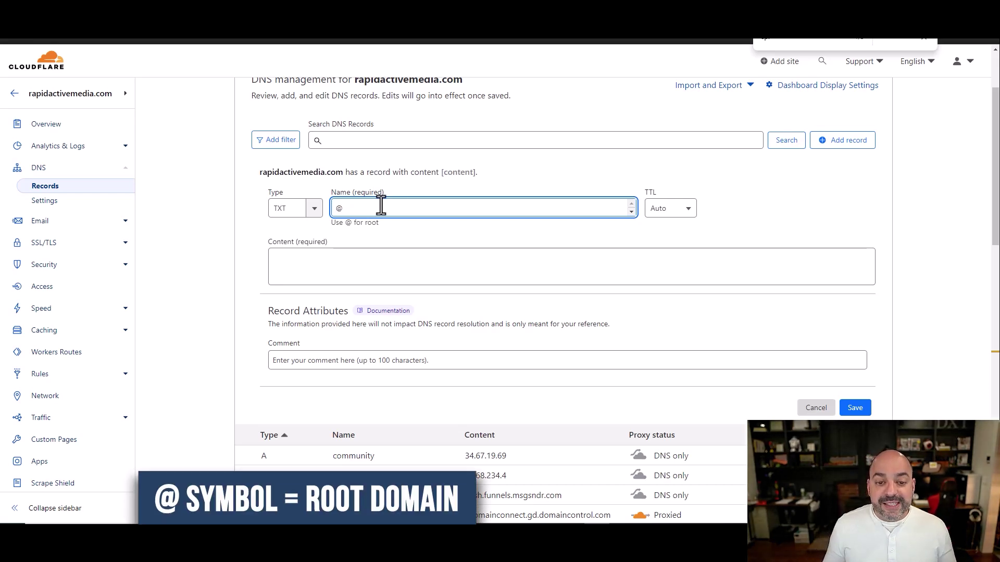
pyautogui.scroll(2, 439, 203)
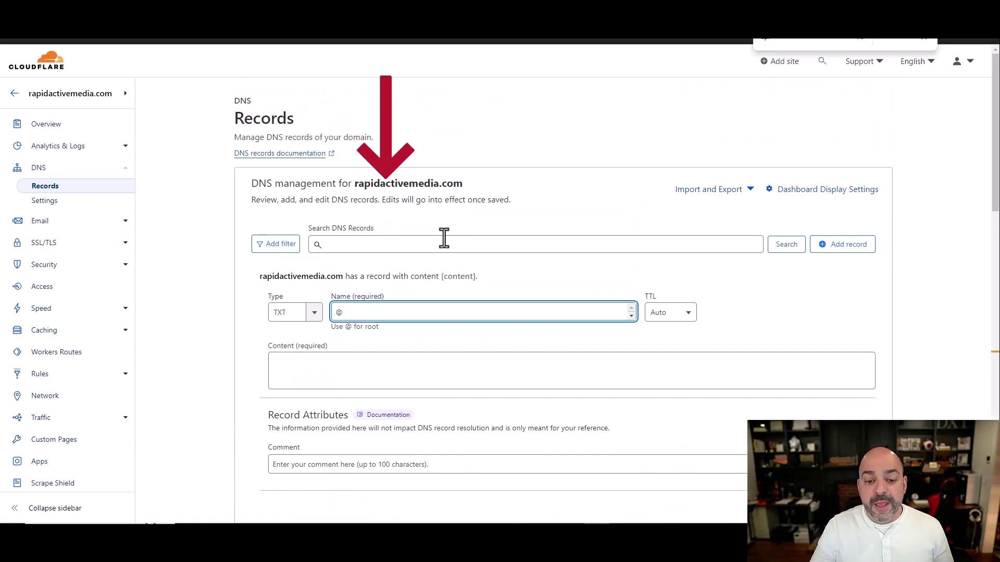
pyautogui.scroll(-1, 447, 229)
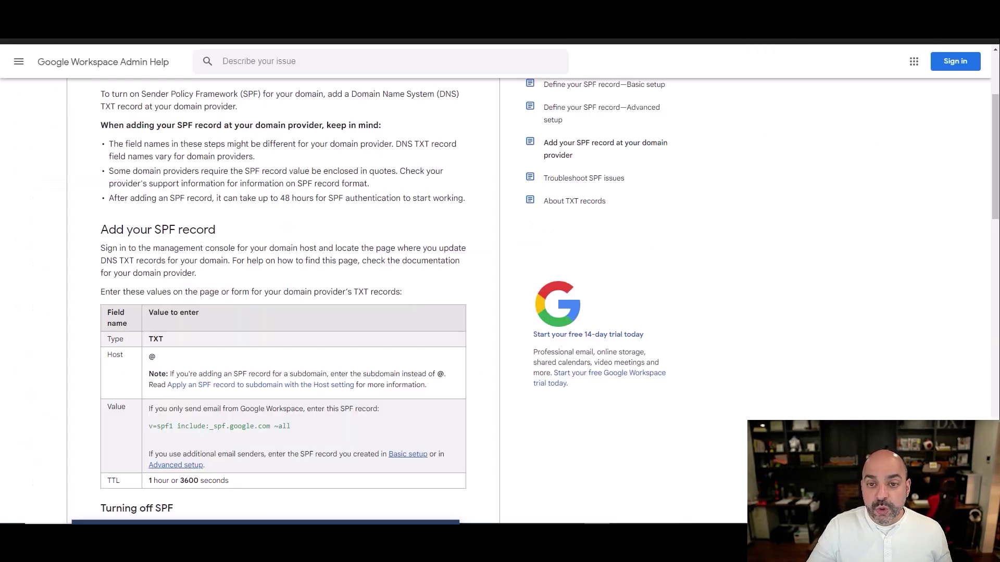
# - Check Google's recommended SPF value v=spf1 include:_spf.google.com ~all, then return to the record's Content field
pyautogui.scroll(3, 402, 180)
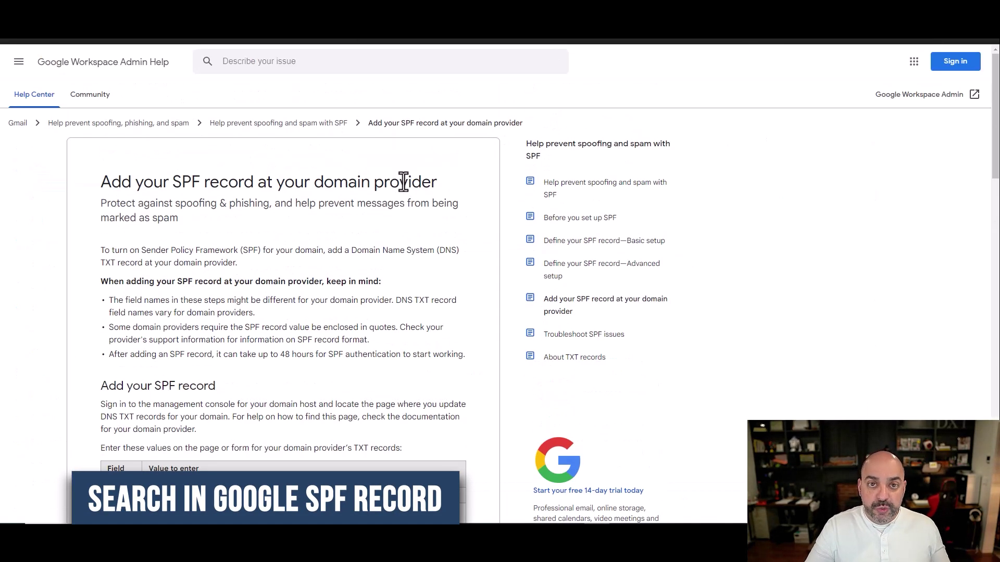
pyautogui.scroll(-3, 420, 204)
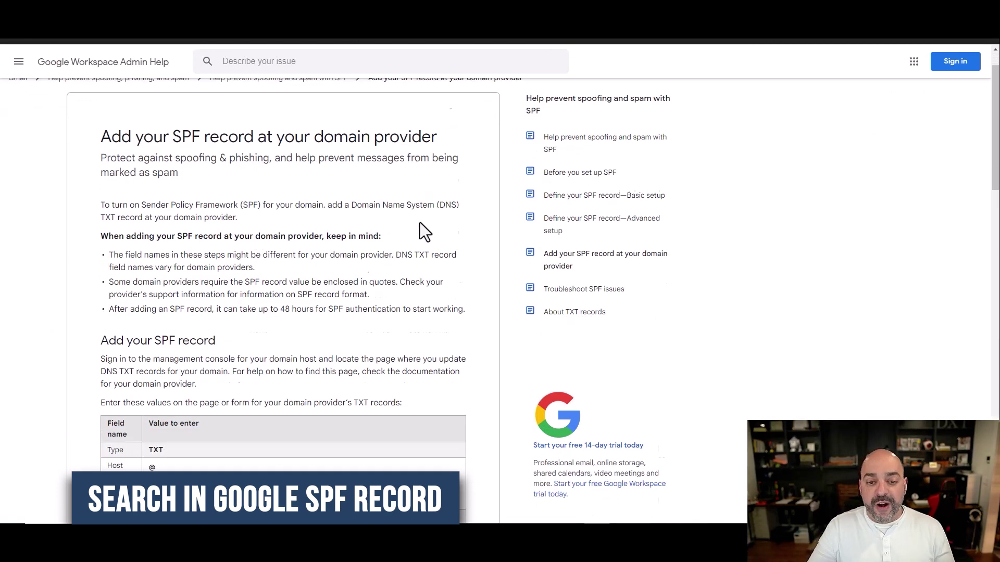
pyautogui.scroll(-3, 386, 259)
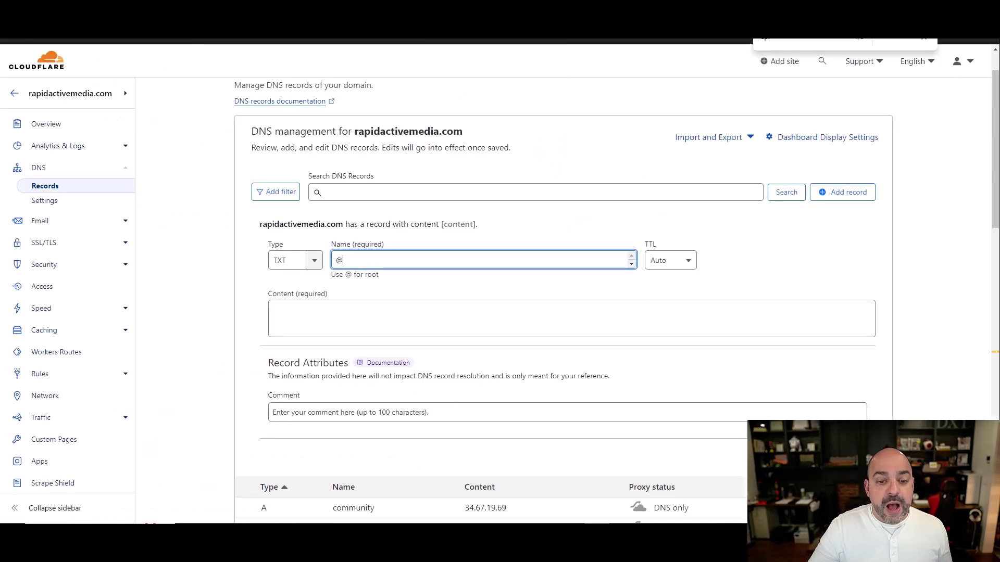
pyautogui.click(295, 318)
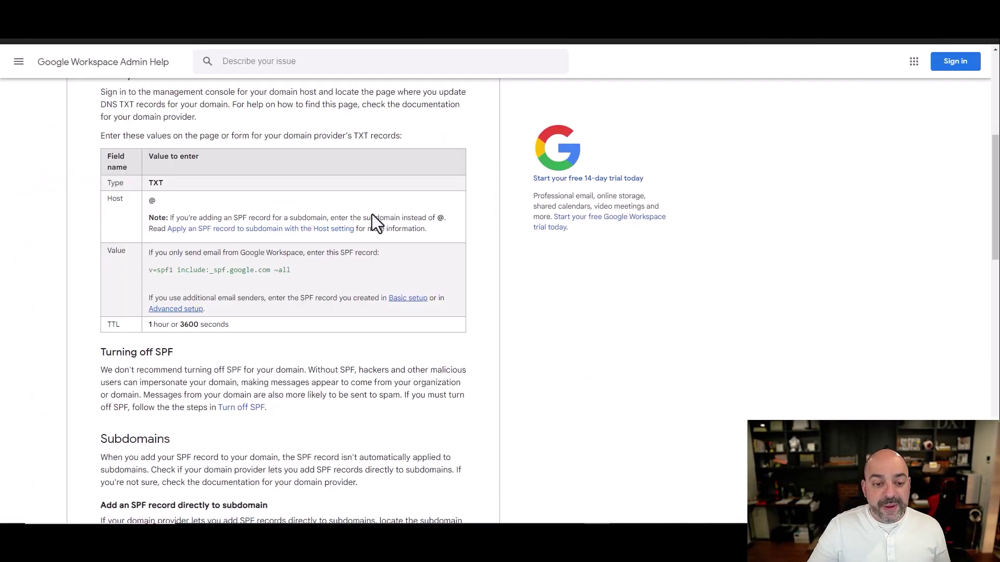
pyautogui.moveTo(299, 270); pyautogui.dragTo(149, 268)
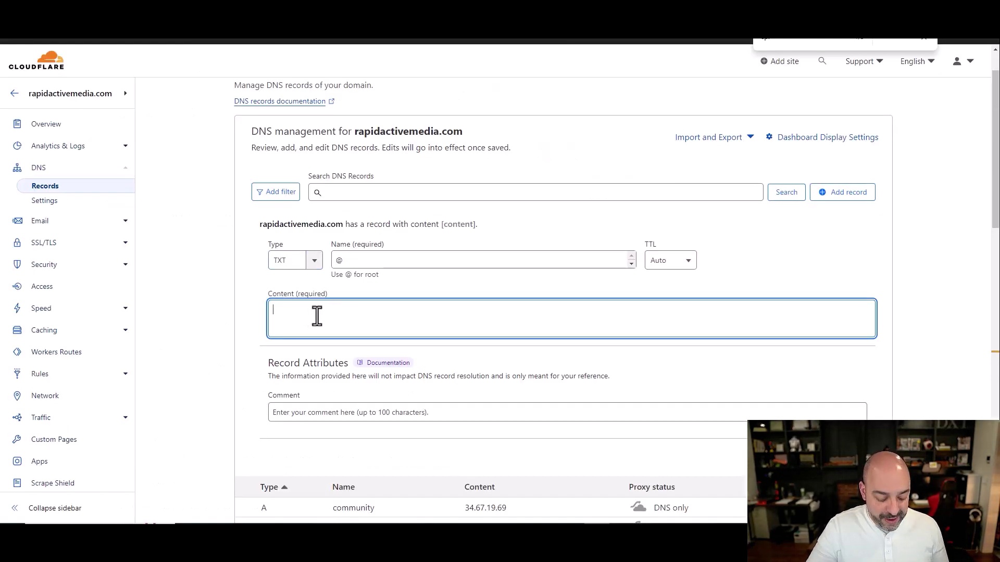
# - Paste the copied SPF value into Content and delete its include:mailgun.org entry
pyautogui.hotkey('ctrl', 'v')
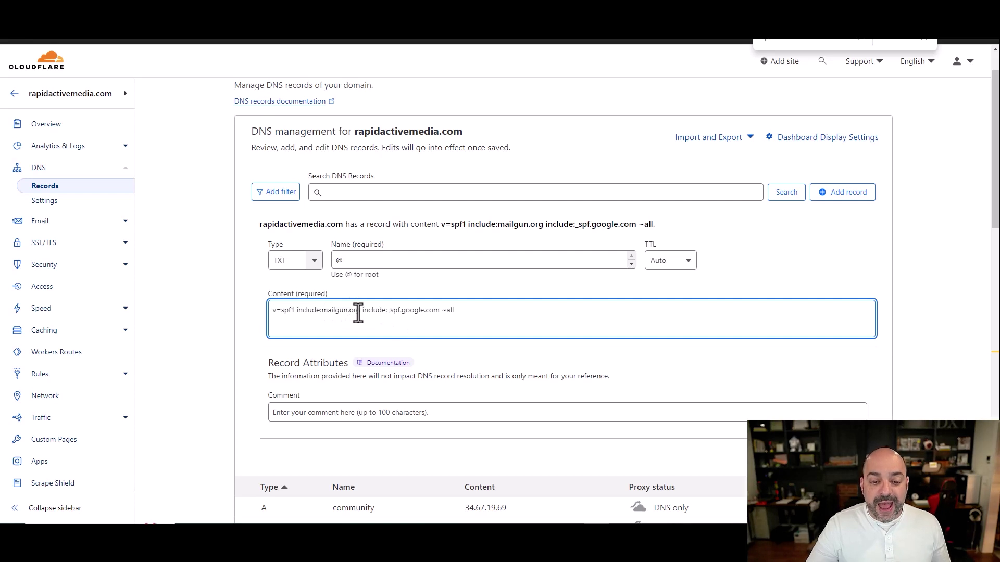
pyautogui.moveTo(361, 314); pyautogui.dragTo(456, 312)
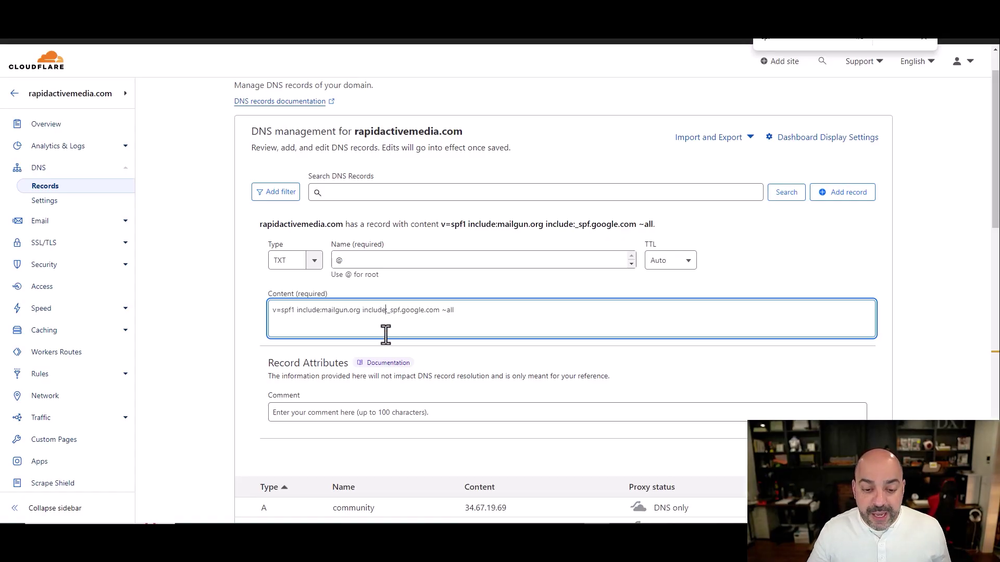
pyautogui.moveTo(362, 310); pyautogui.dragTo(297, 310)
pyautogui.hotkey('ctrl', 'c')
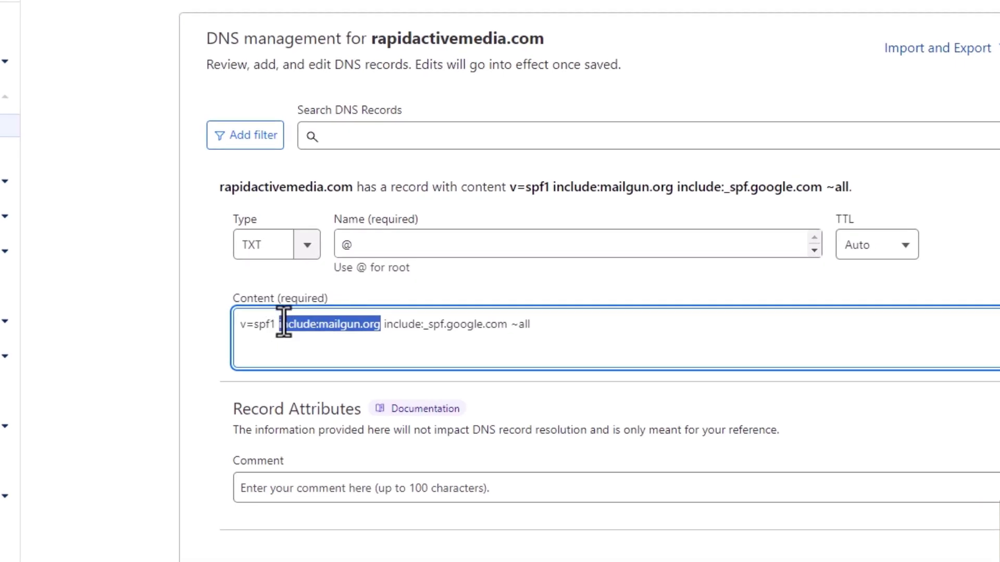
pyautogui.press('BackSpace')
pyautogui.press('BackSpace')
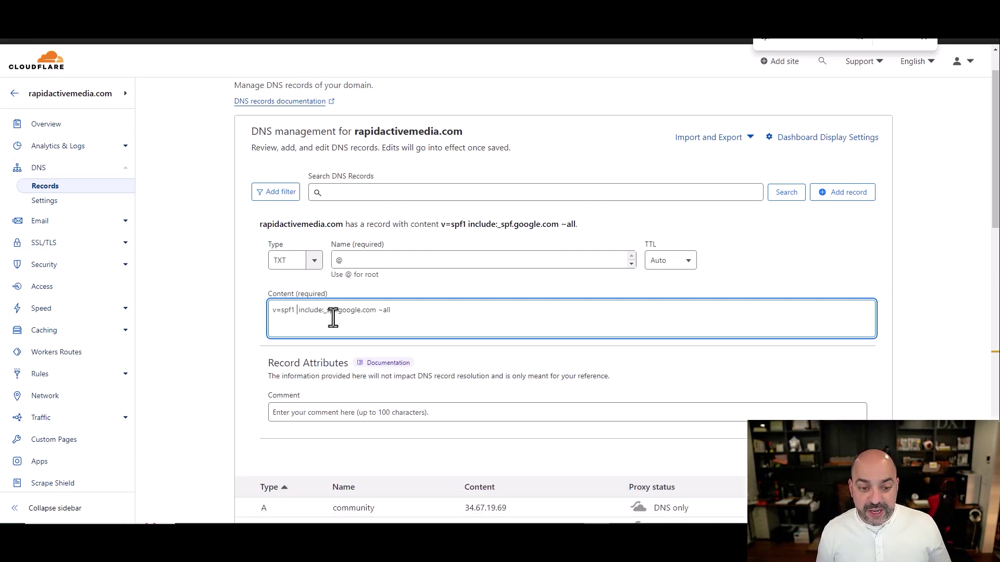
# - Restore include:mailgun.org in the root SPF record's content
pyautogui.hotkey('ctrl', 'v')
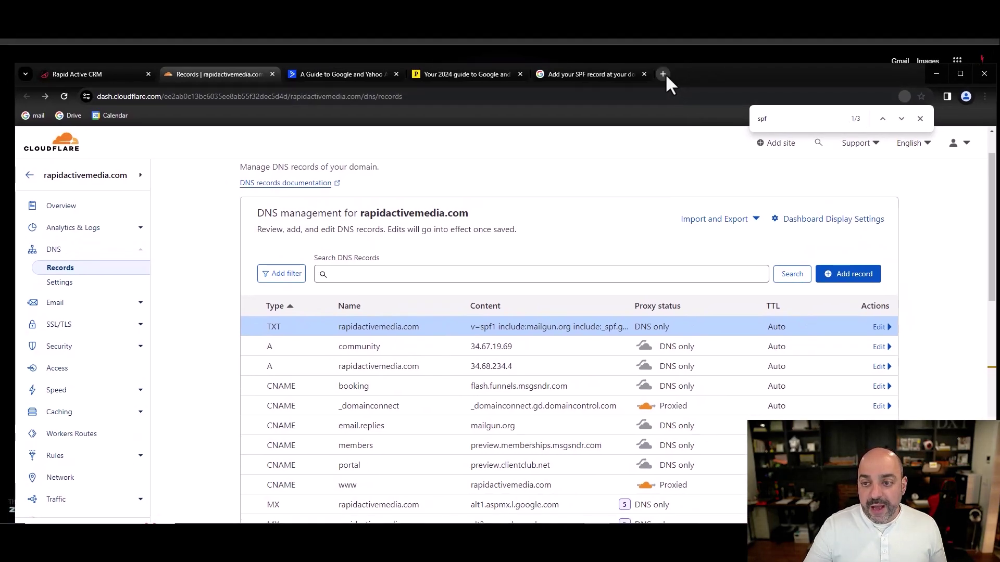
# - In a new tab, search 'admin lo' to reach the Google Admin console login
pyautogui.click(663, 74)
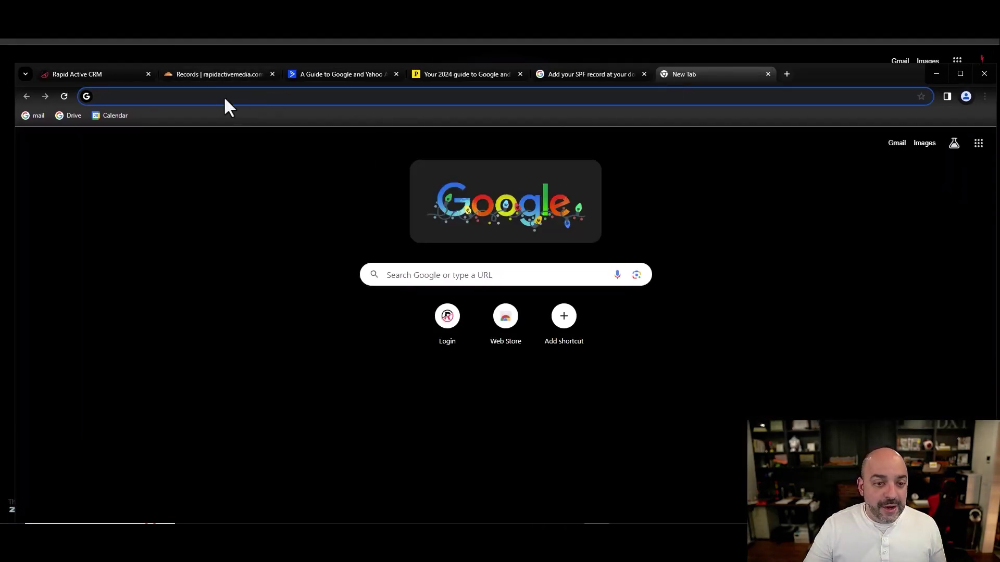
pyautogui.click(225, 49)
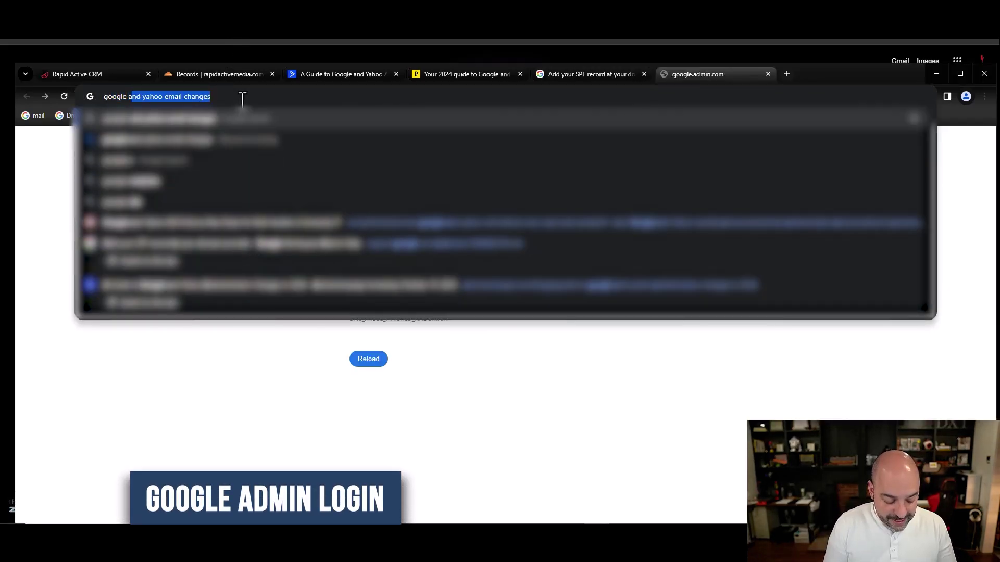
pyautogui.write('admin lo')
pyautogui.press('Return')
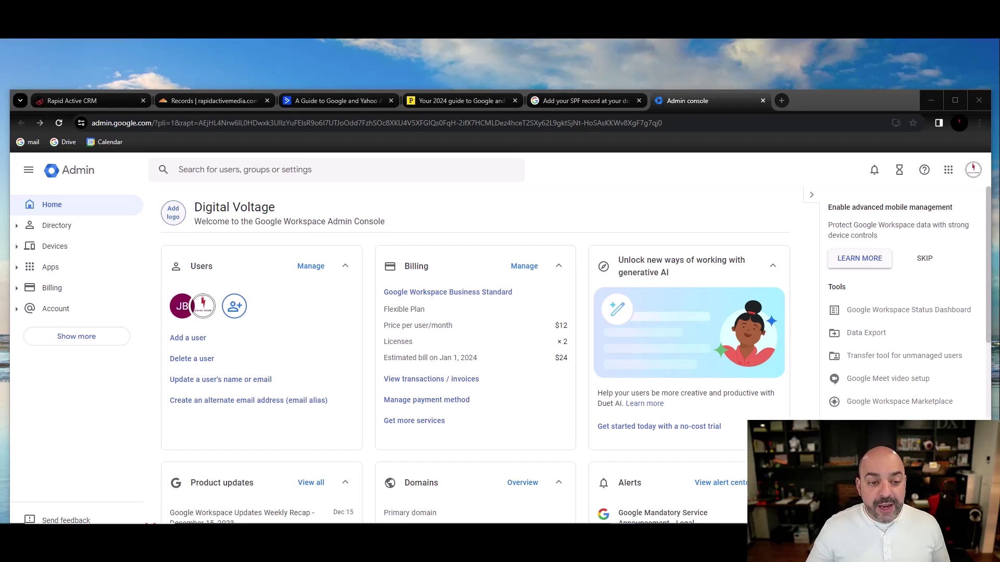
# - Open DKIM authentication for digital-voltage.com and select the google._domainkey host name
pyautogui.click(221, 170)
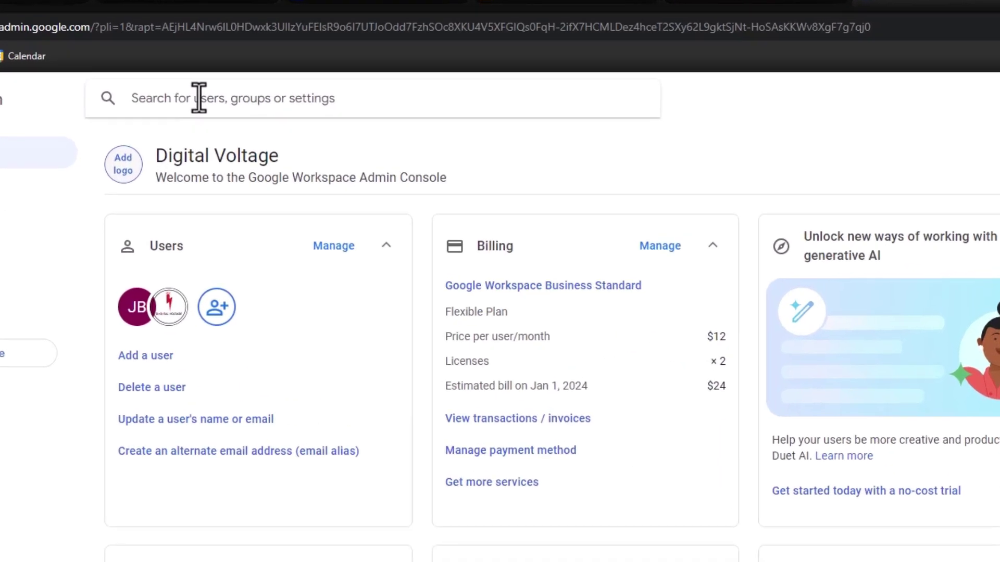
pyautogui.write('dkim')
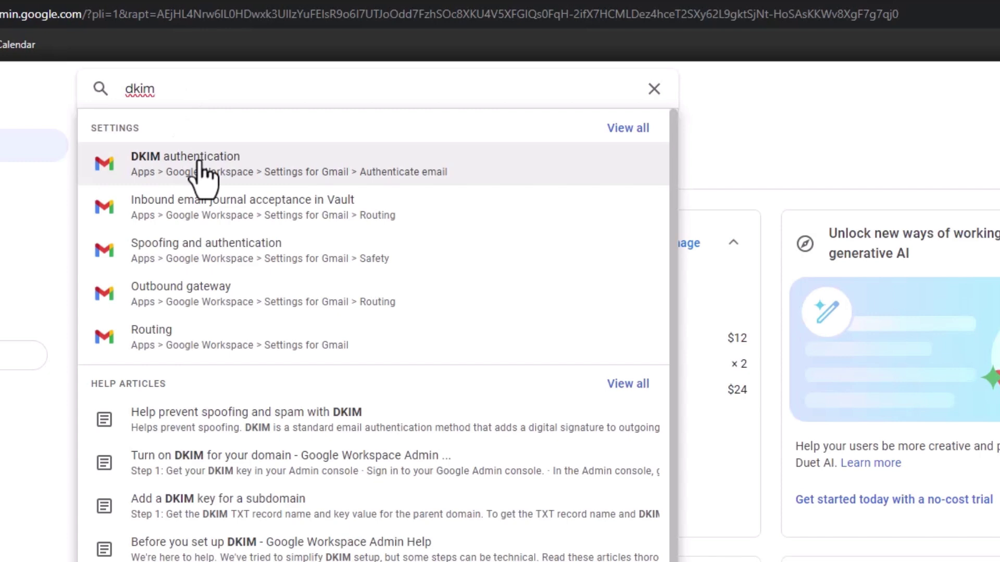
pyautogui.click(200, 169)
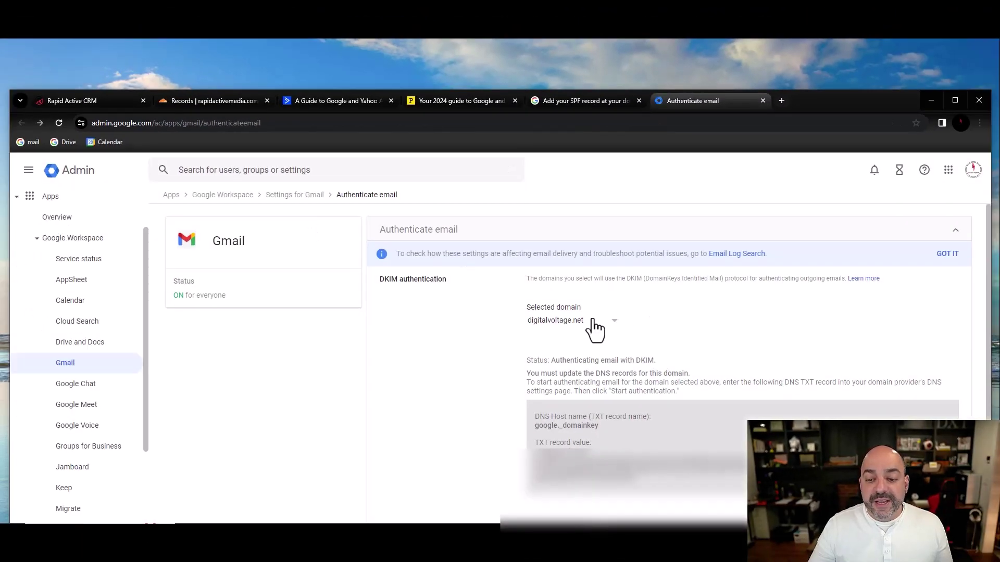
pyautogui.click(594, 325)
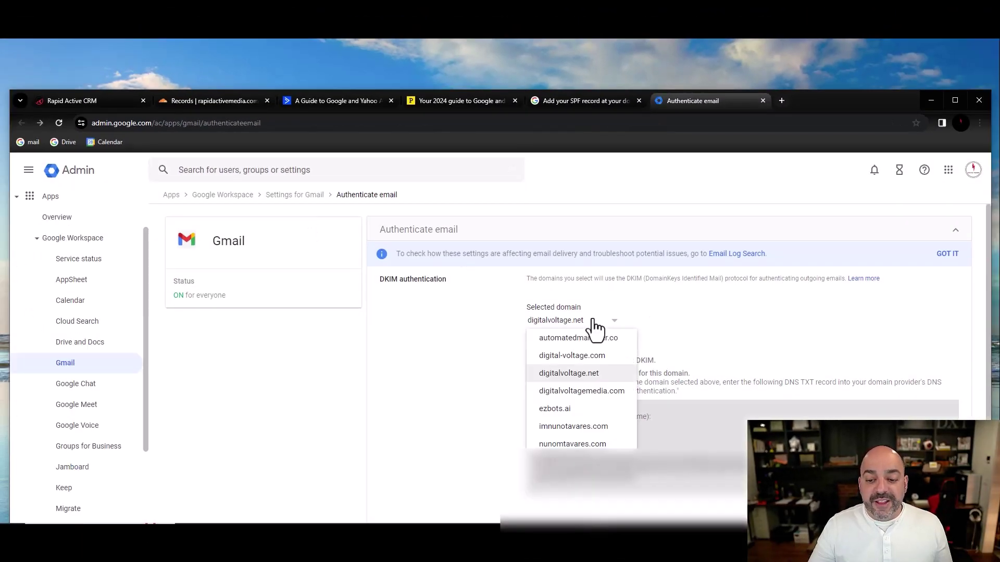
pyautogui.click(601, 356)
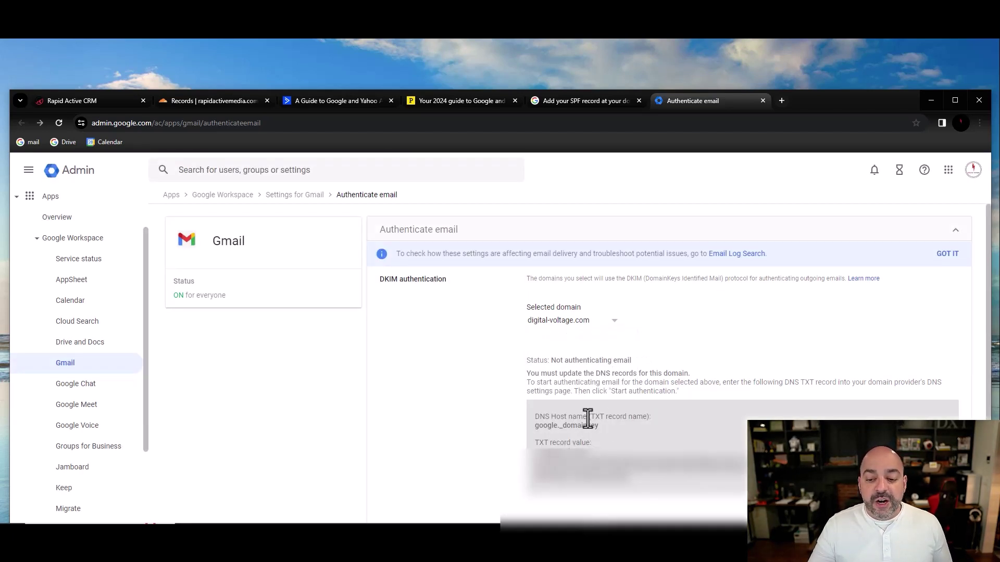
pyautogui.moveTo(584, 424); pyautogui.dragTo(527, 427)
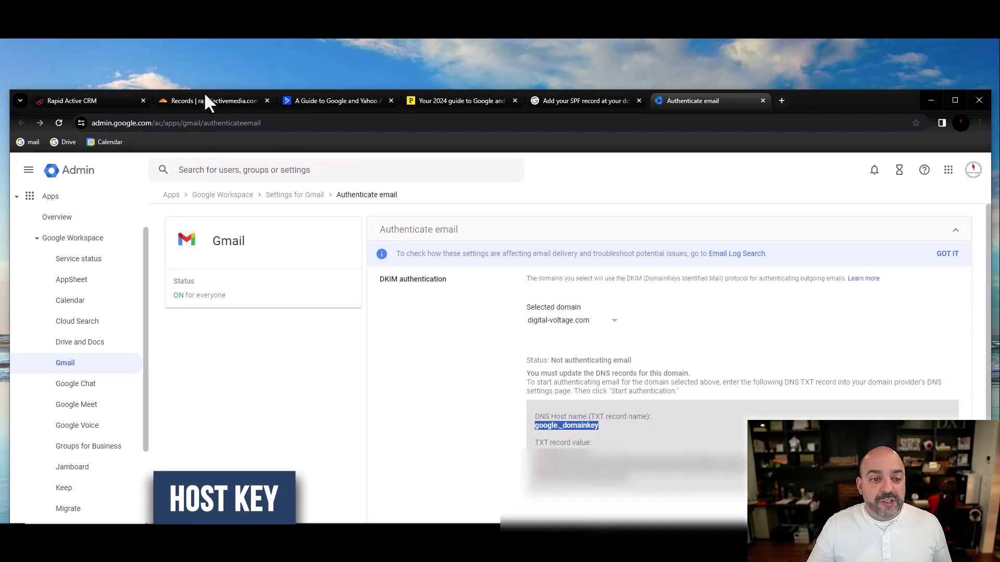
# - Start a new Cloudflare DNS record and paste google._domainkey as its name
pyautogui.click(205, 99)
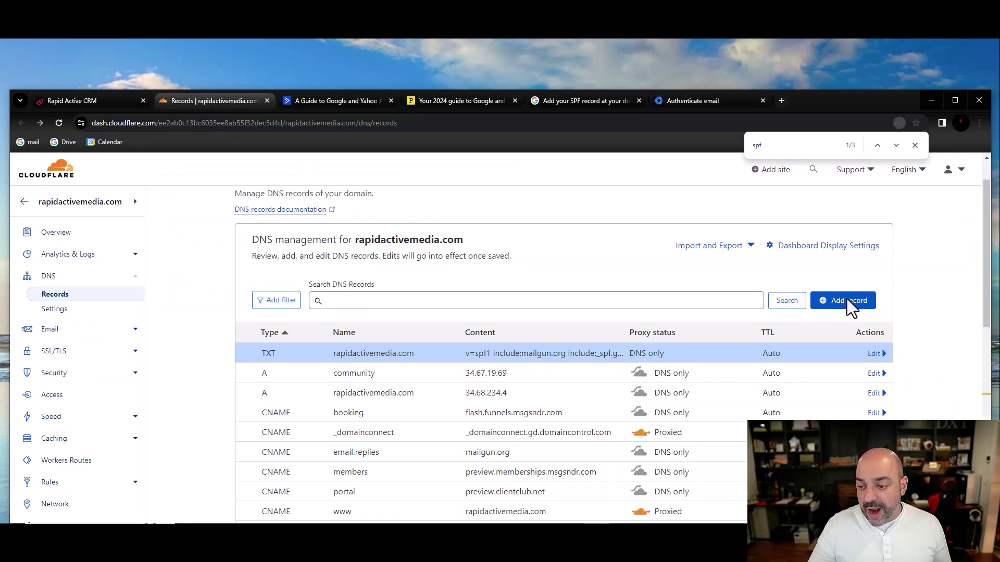
pyautogui.click(854, 301)
pyautogui.click(314, 370)
pyautogui.scroll(-3, 296, 440)
pyautogui.scroll(-4, 296, 439)
pyautogui.click(676, 102)
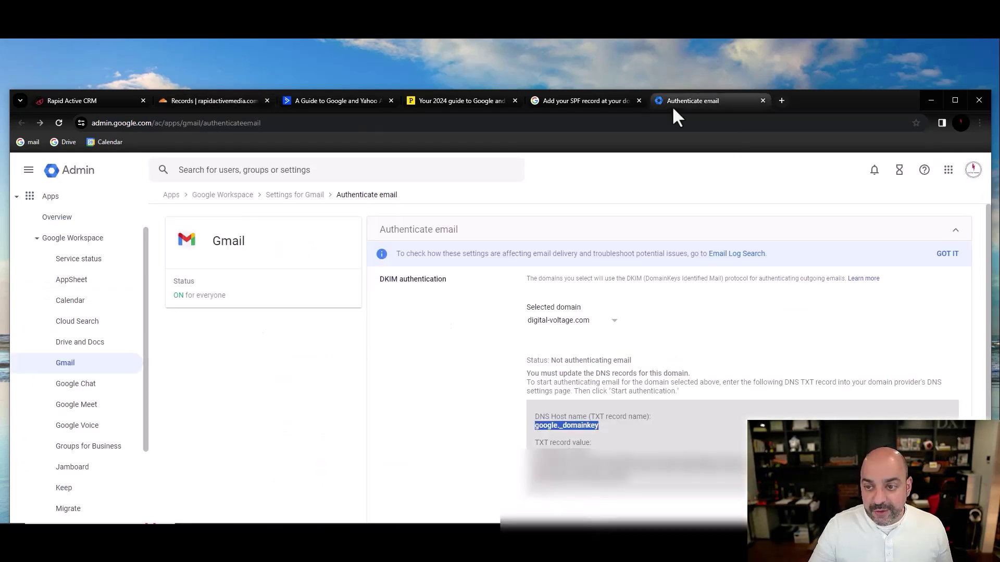
pyautogui.click(612, 426)
pyautogui.moveTo(612, 424); pyautogui.dragTo(533, 428)
pyautogui.rightClick(557, 424)
pyautogui.click(601, 309)
pyautogui.click(217, 100)
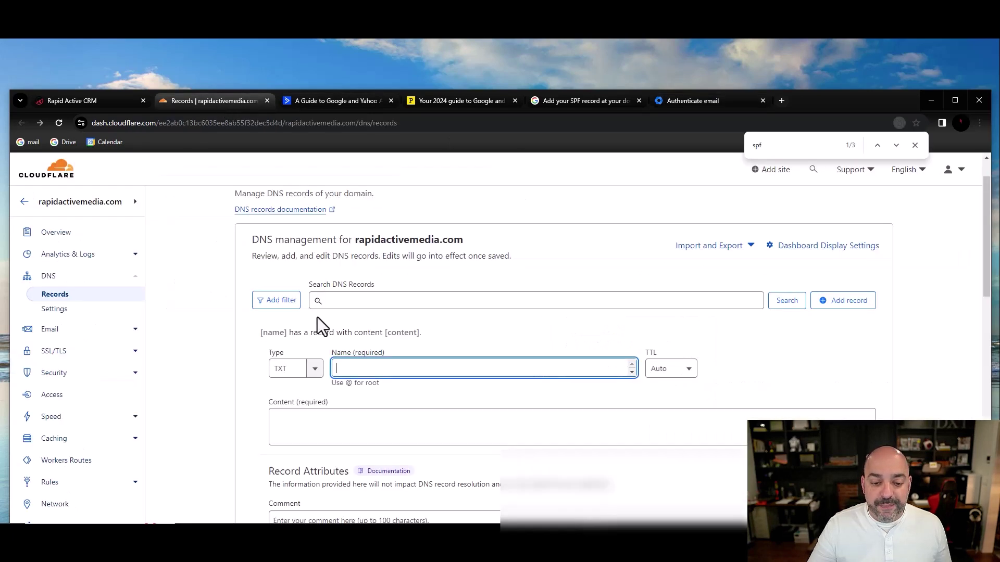
pyautogui.hotkey('ctrl', 'v')
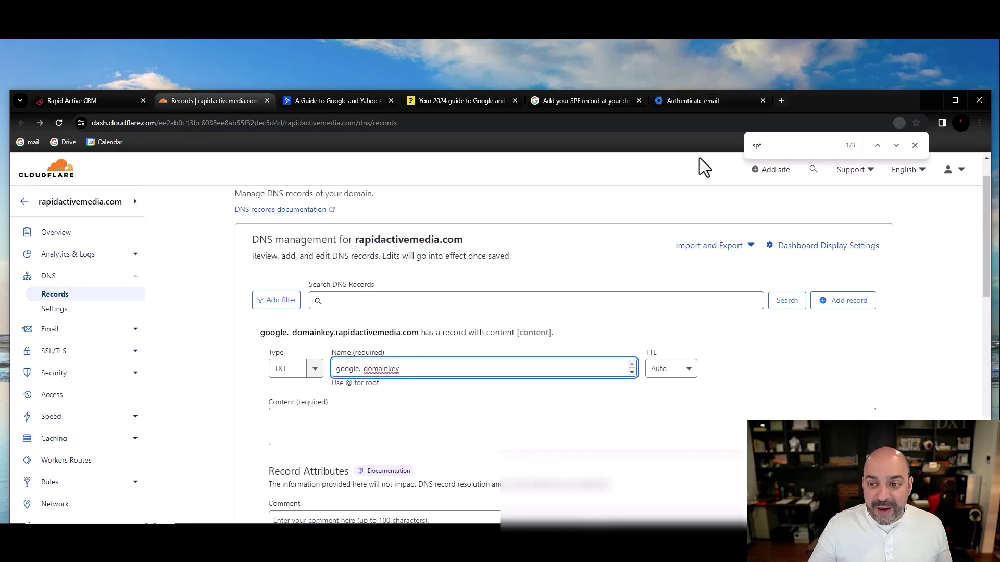
# - Paste Google's DKIM TXT key value into the new record's Content field
pyautogui.click(685, 99)
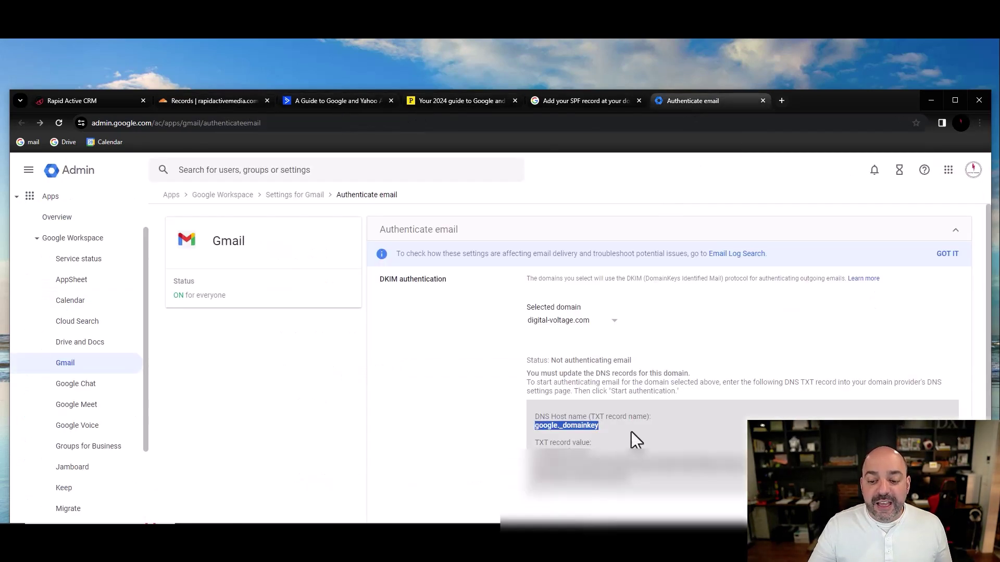
pyautogui.click(604, 463)
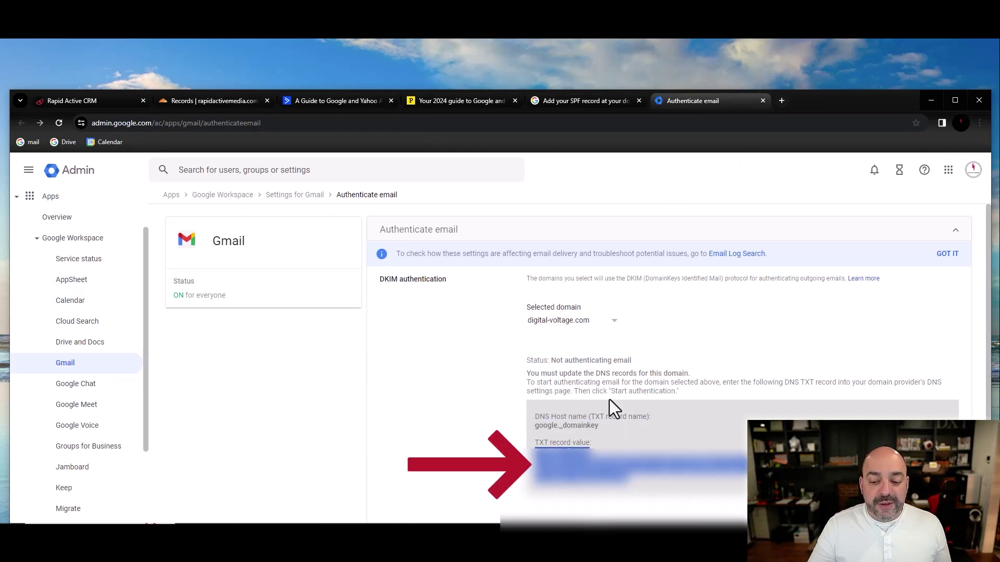
pyautogui.click(204, 99)
pyautogui.click(332, 423)
pyautogui.hotkey('ctrl', 'v')
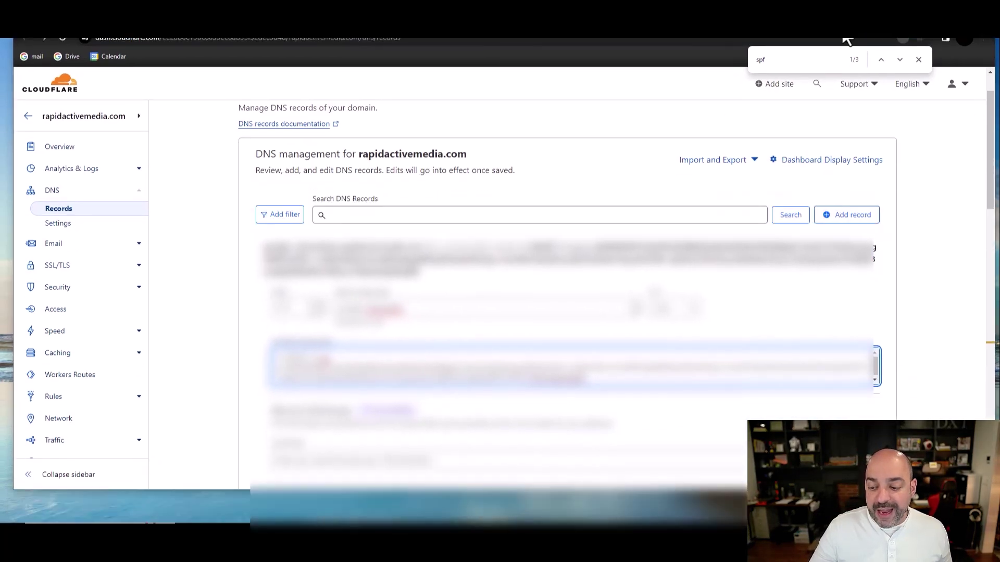
pyautogui.scroll(-5, 881, 336)
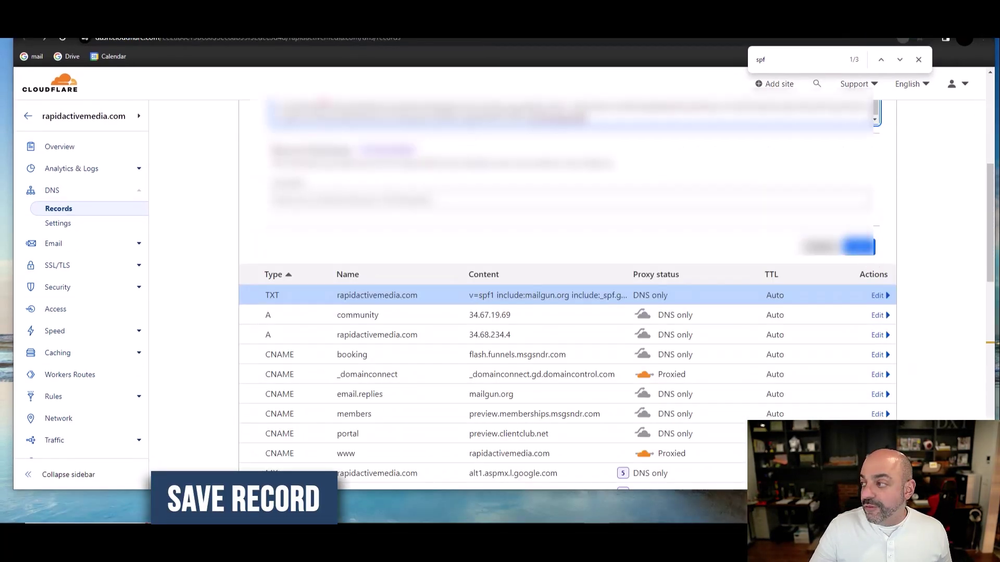
pyautogui.scroll(-5, 479, 372)
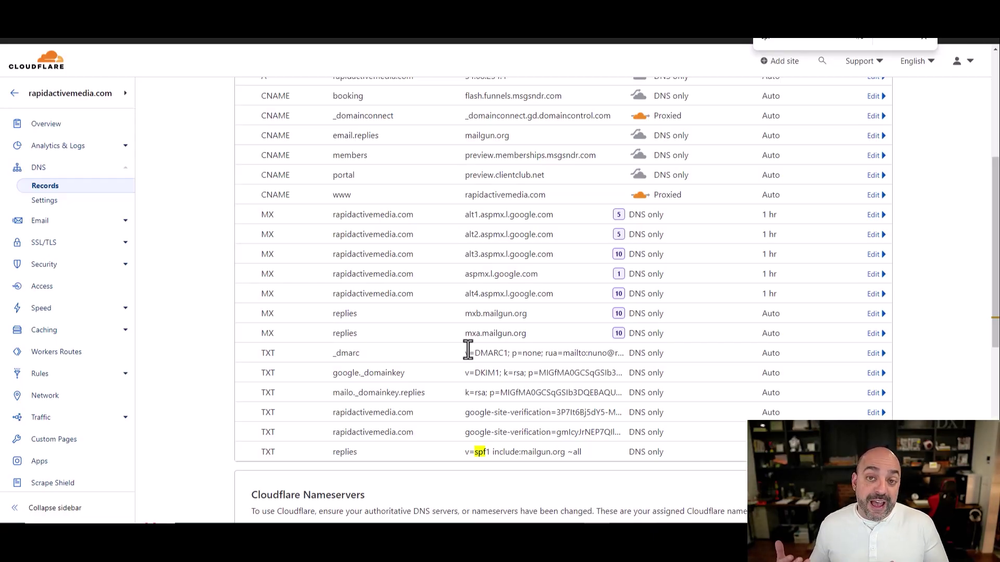
pyautogui.moveTo(373, 455); pyautogui.dragTo(333, 453)
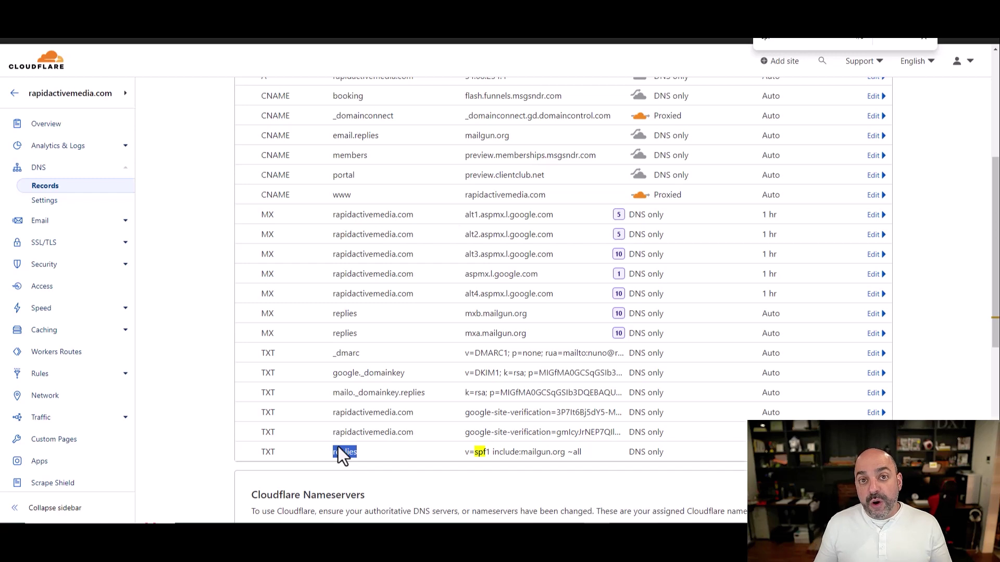
pyautogui.moveTo(333, 394); pyautogui.dragTo(421, 394)
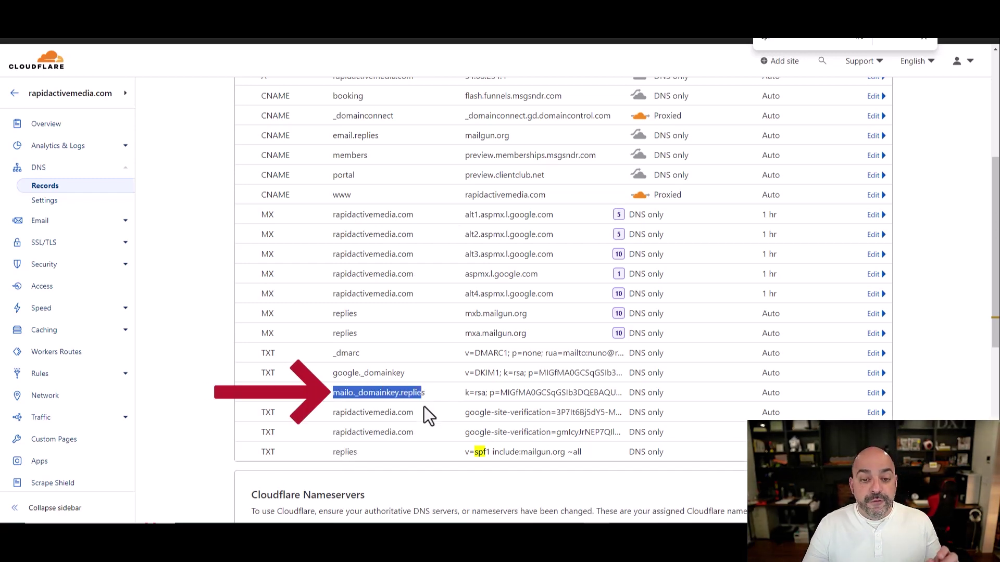
pyautogui.click(435, 392)
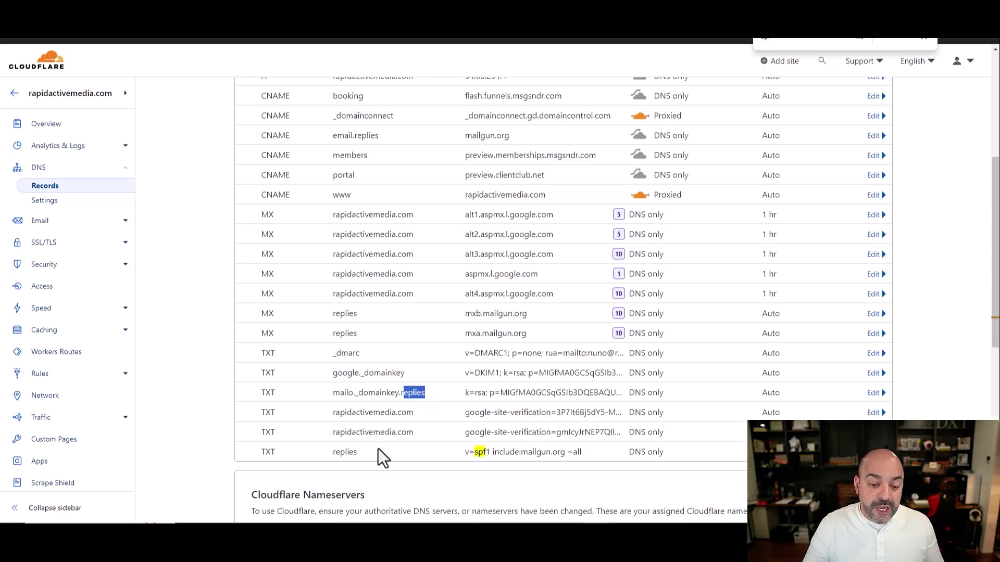
pyautogui.moveTo(379, 452); pyautogui.dragTo(331, 452)
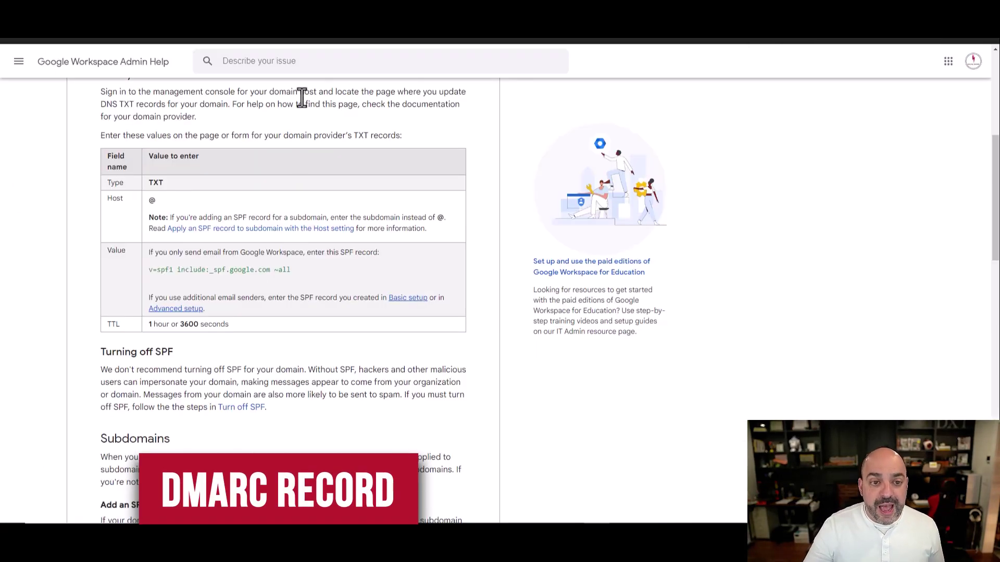
# - Search 'google dmarc record' and open the 'Add your DMARC record' help article
pyautogui.scroll(5, 312, 94)
pyautogui.hotkey('ctrl', 'l')
pyautogui.write('google dmarc record')
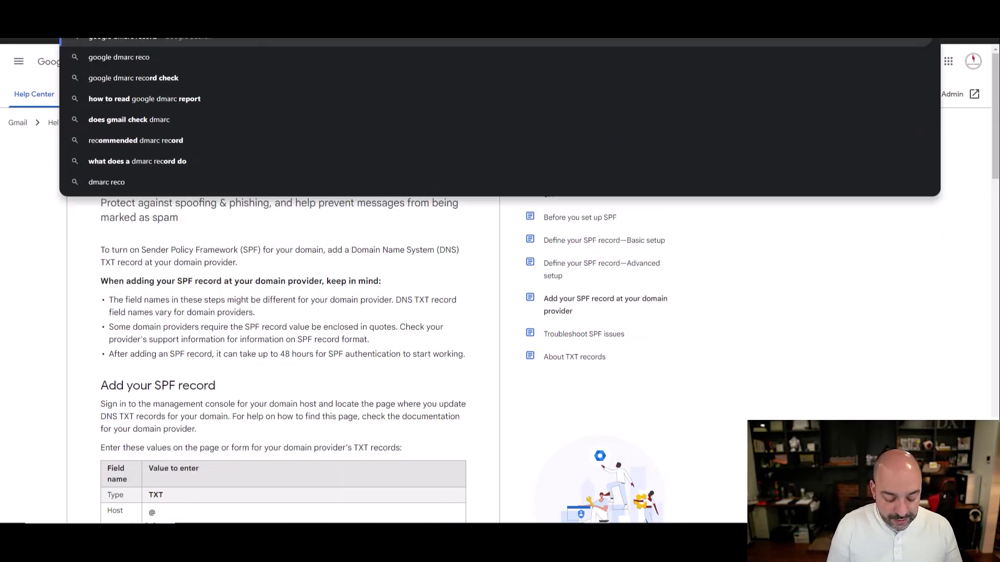
pyautogui.press('Return')
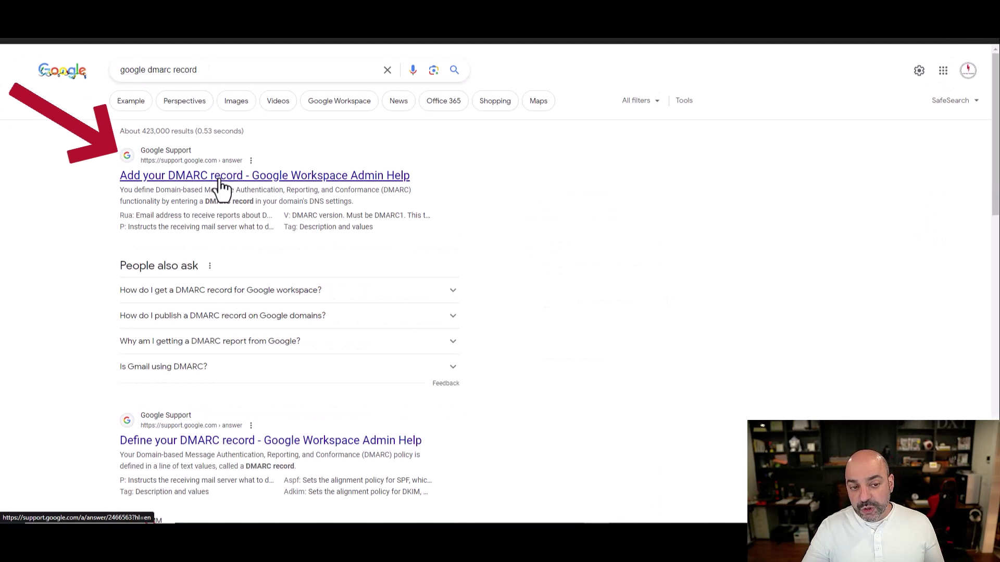
pyautogui.click(219, 178)
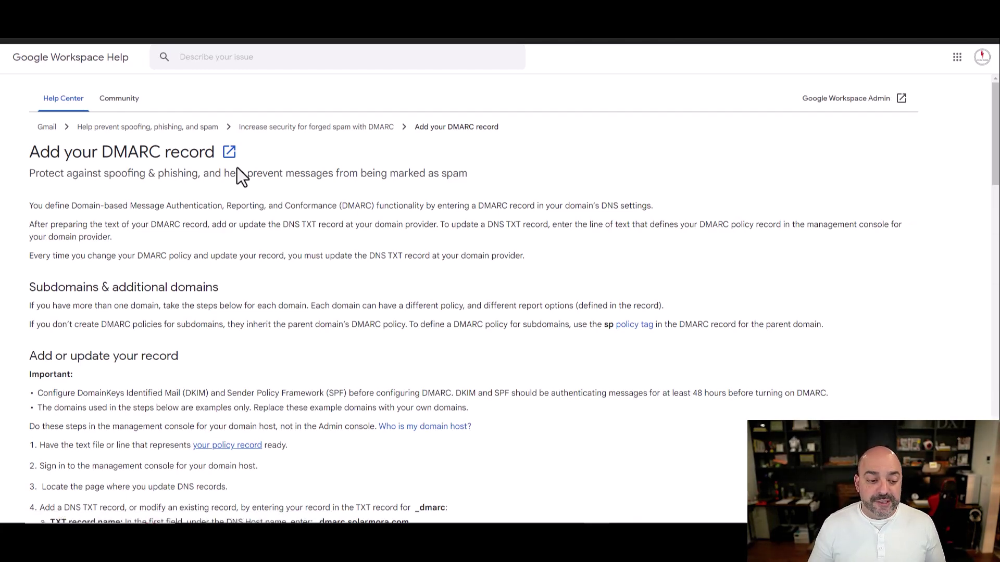
pyautogui.scroll(-7, 264, 237)
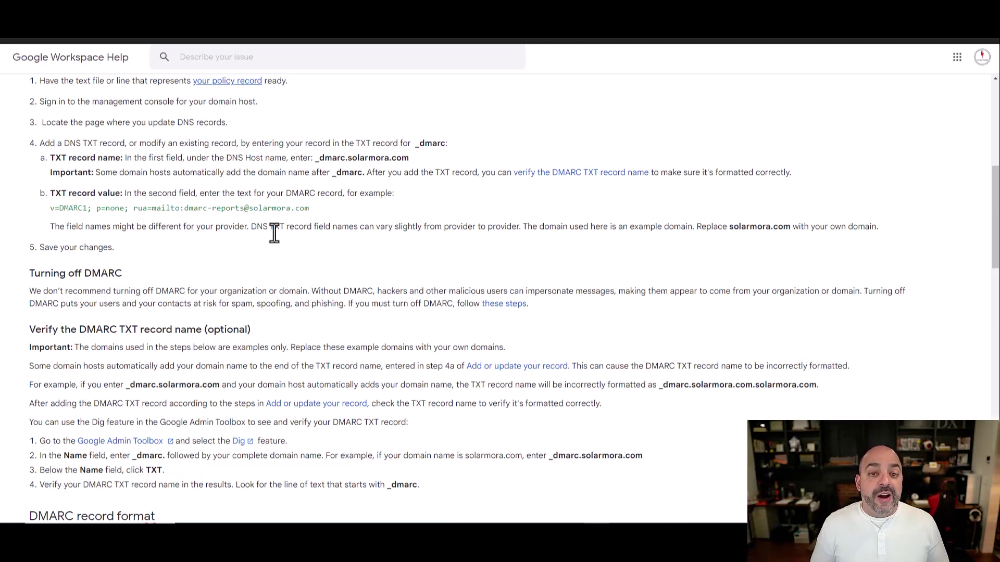
pyautogui.moveTo(312, 210); pyautogui.dragTo(49, 211)
# - Copy the example DMARC value and start a new TXT record named _dmarc
pyautogui.rightClick(69, 214)
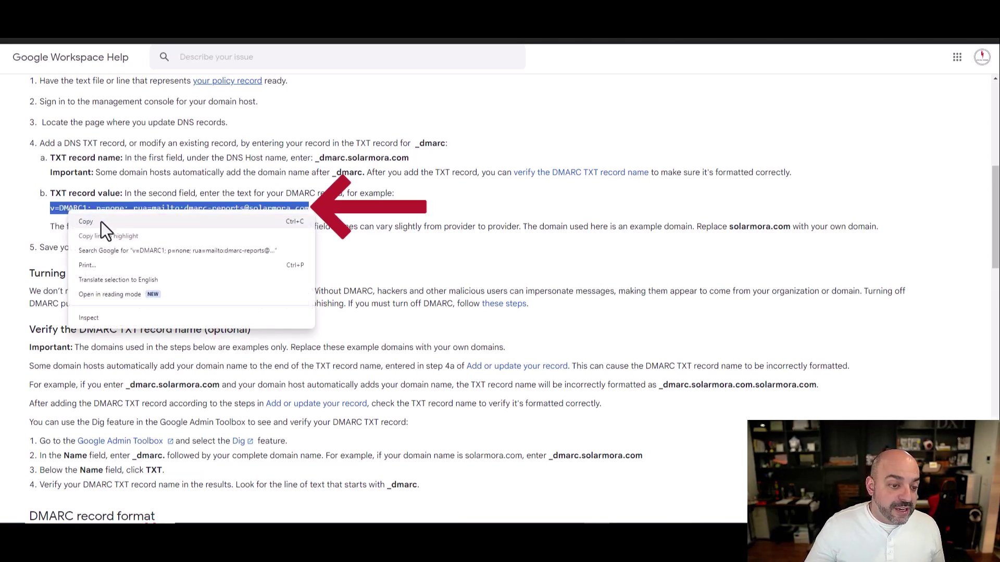
pyautogui.click(101, 221)
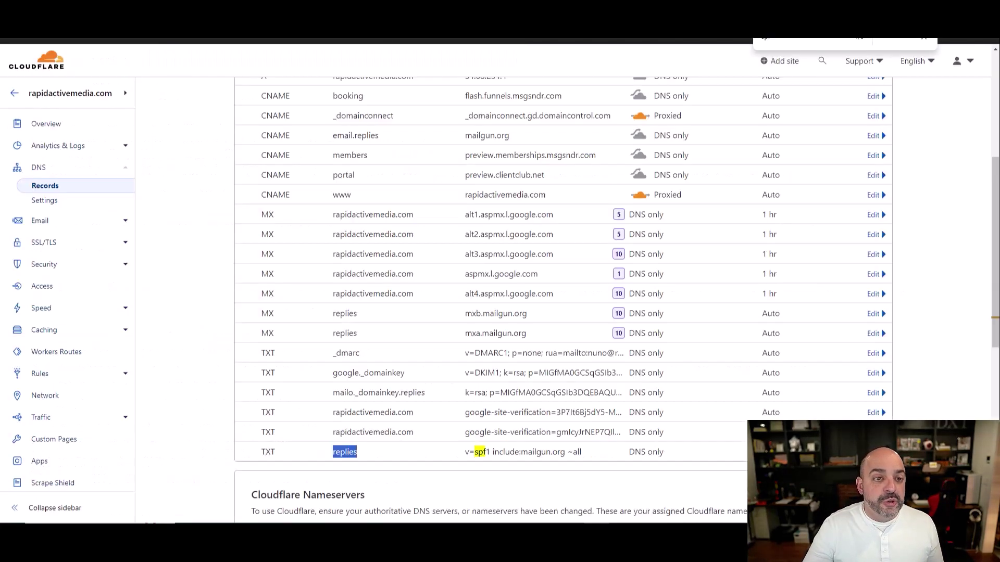
pyautogui.scroll(10, 674, 315)
pyautogui.click(847, 251)
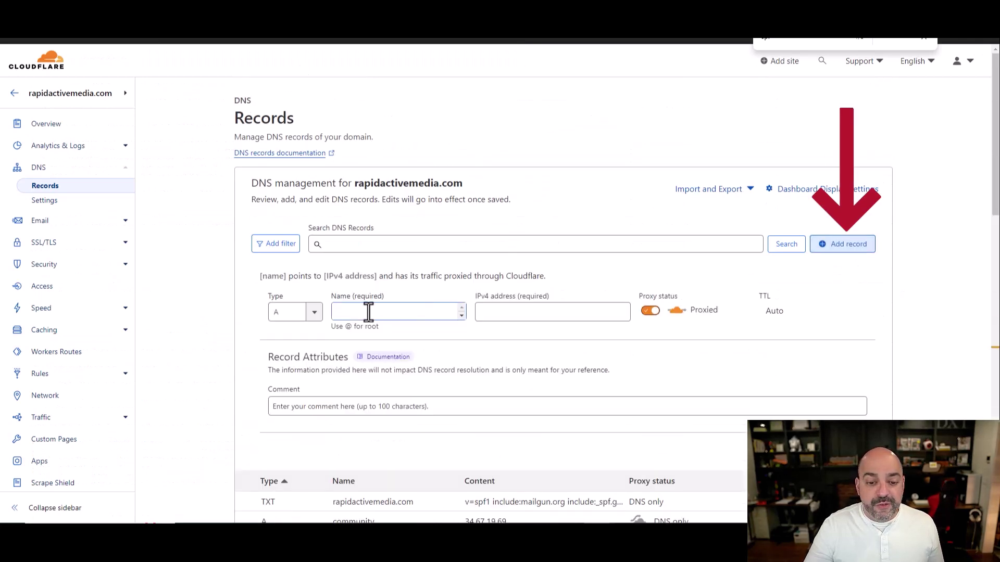
pyautogui.click(313, 313)
pyautogui.scroll(-5, 292, 412)
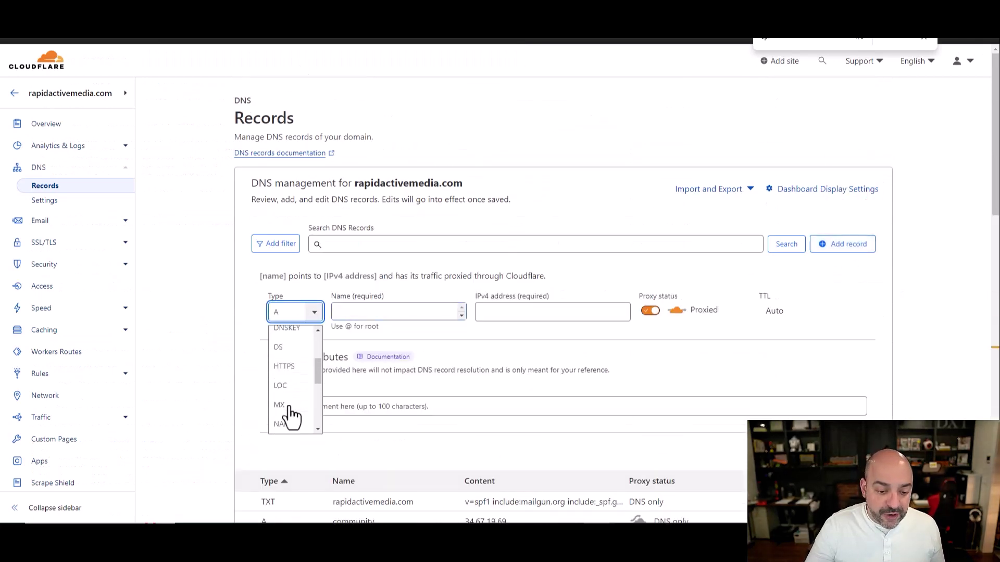
pyautogui.click(284, 407)
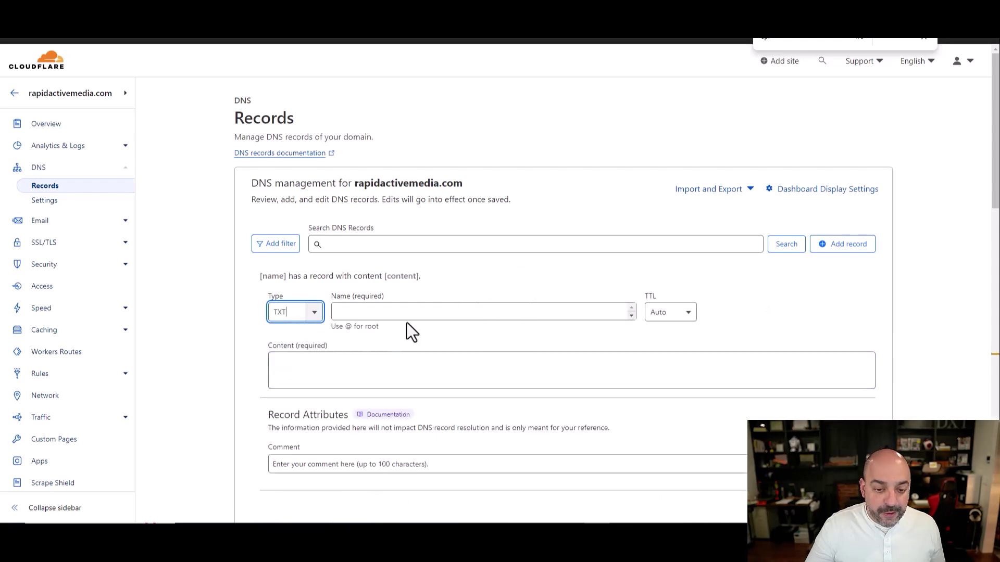
pyautogui.click(413, 315)
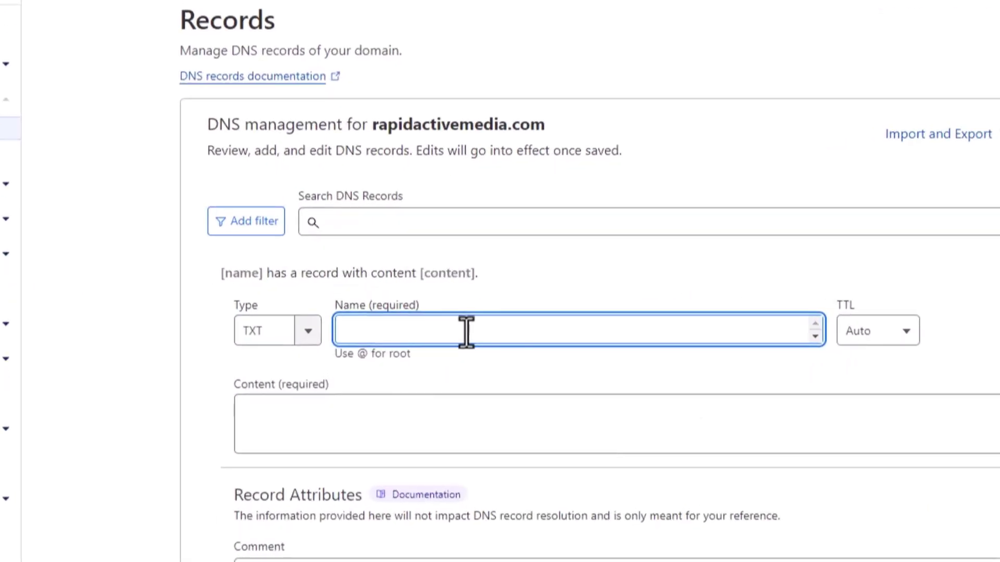
pyautogui.write('_')
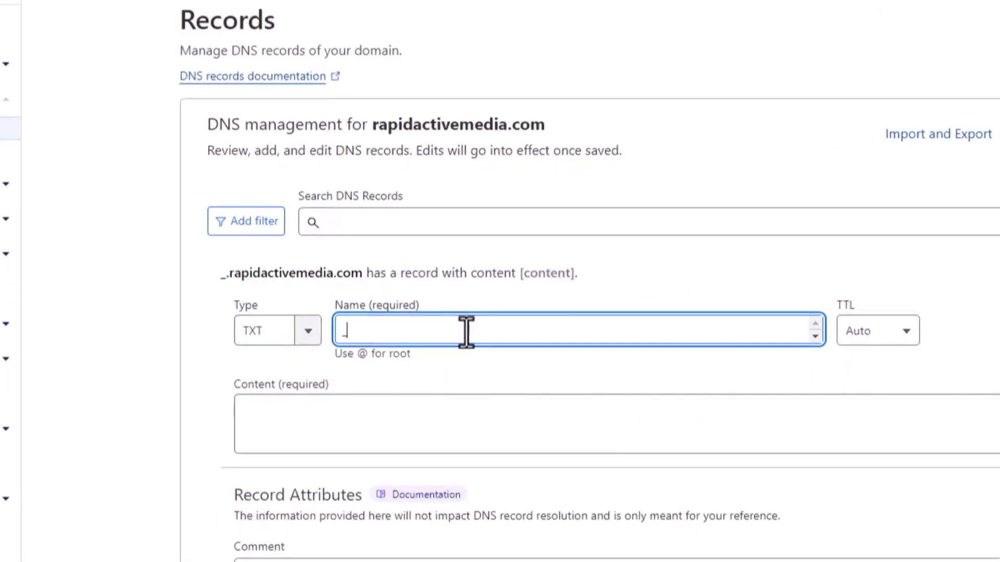
pyautogui.write('dmarc')
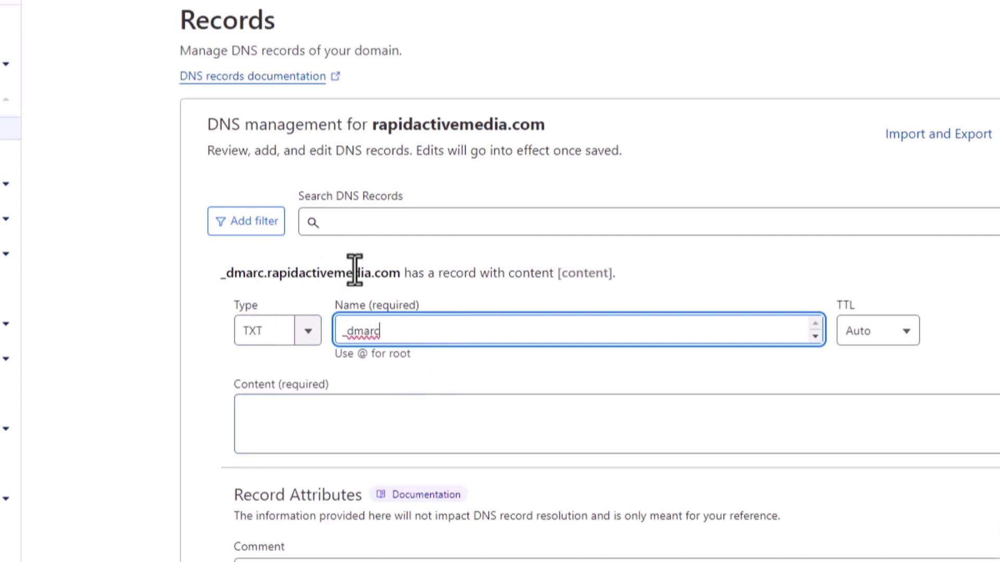
# - Paste the v=DMARC1; p=none value as content and replace the rua address with the owner's e-mail
pyautogui.click(314, 413)
pyautogui.hotkey('ctrl', 'v')
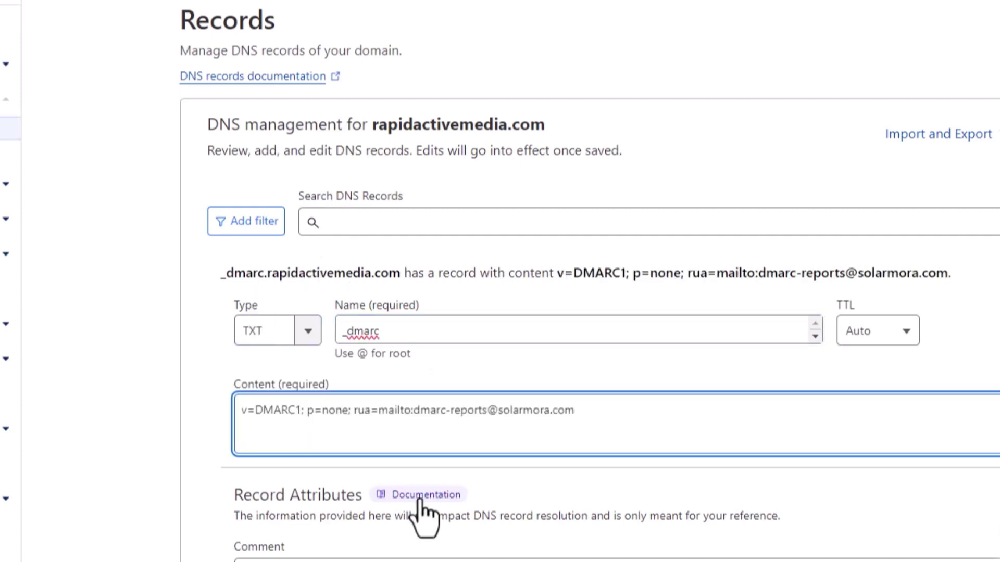
pyautogui.moveTo(578, 411); pyautogui.dragTo(414, 412)
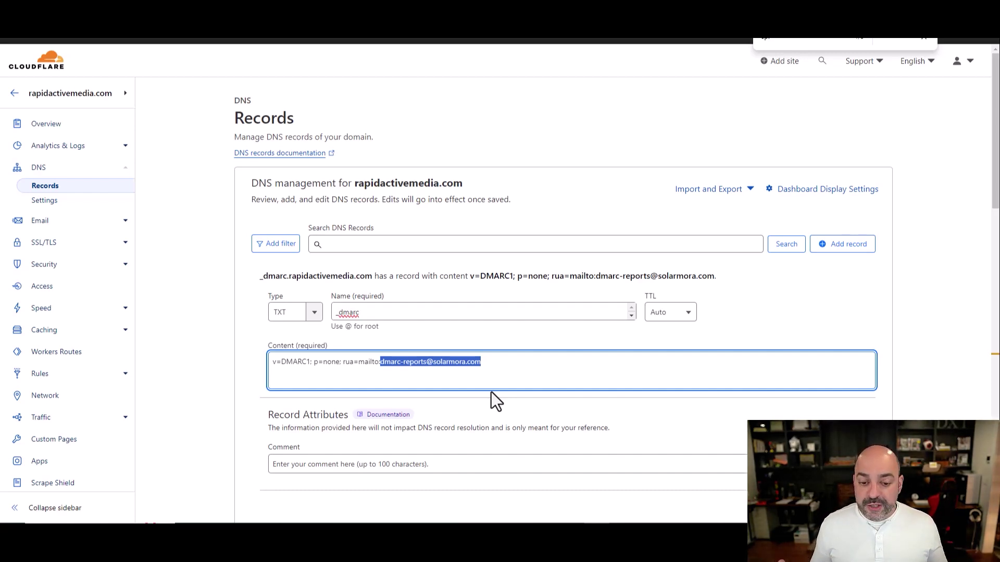
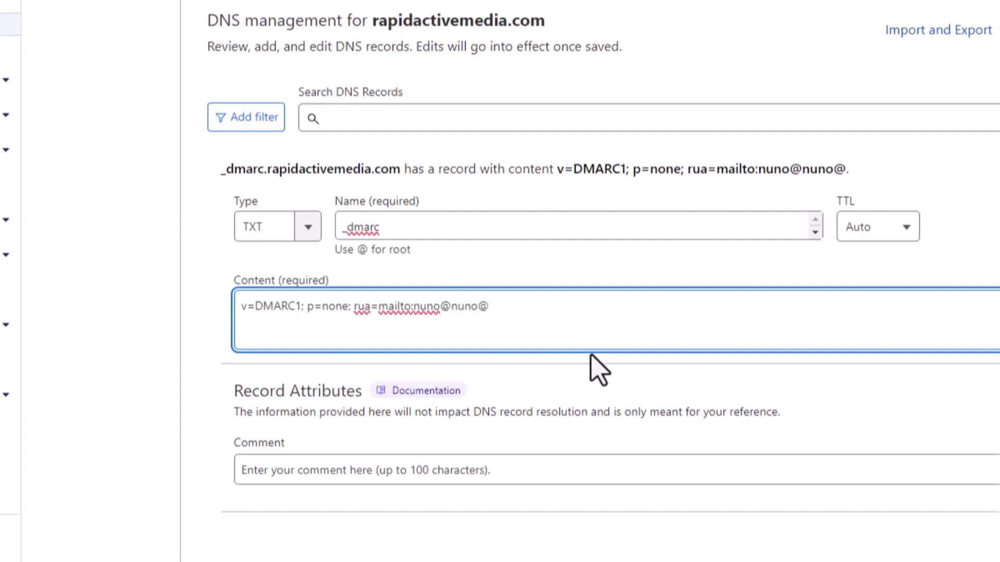
pyautogui.press('BackSpace')
pyautogui.press('BackSpace')
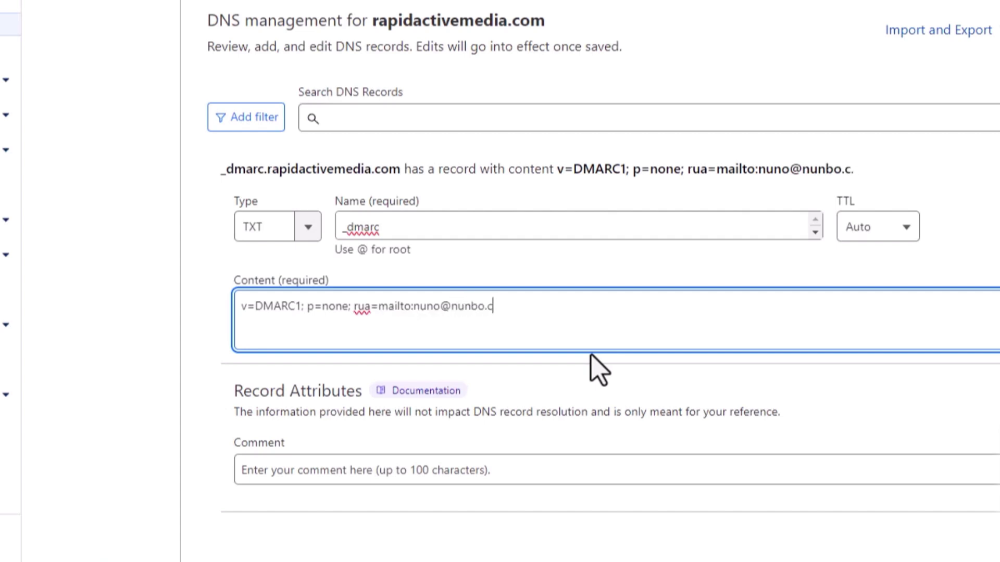
pyautogui.press('BackSpace')
pyautogui.press('BackSpace')
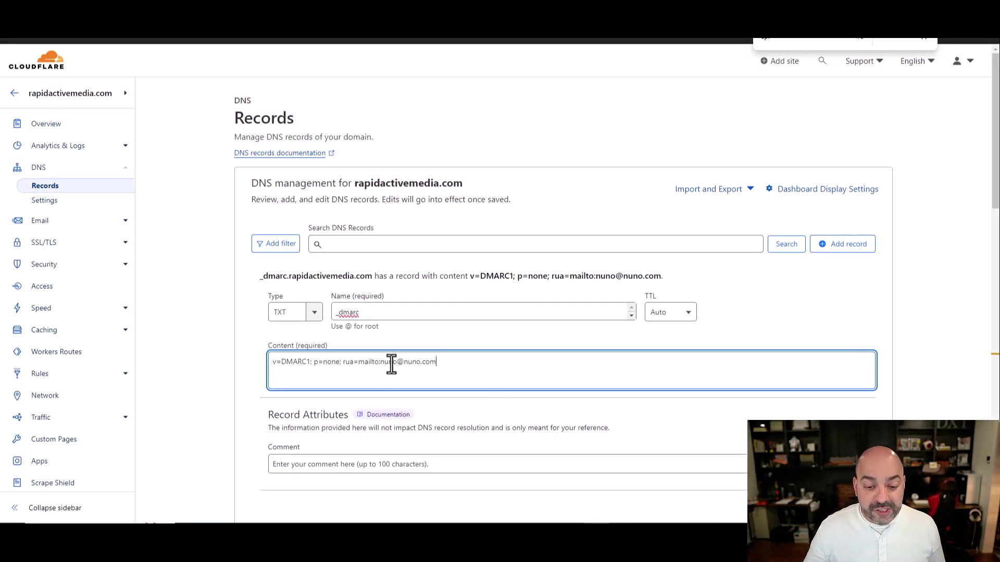
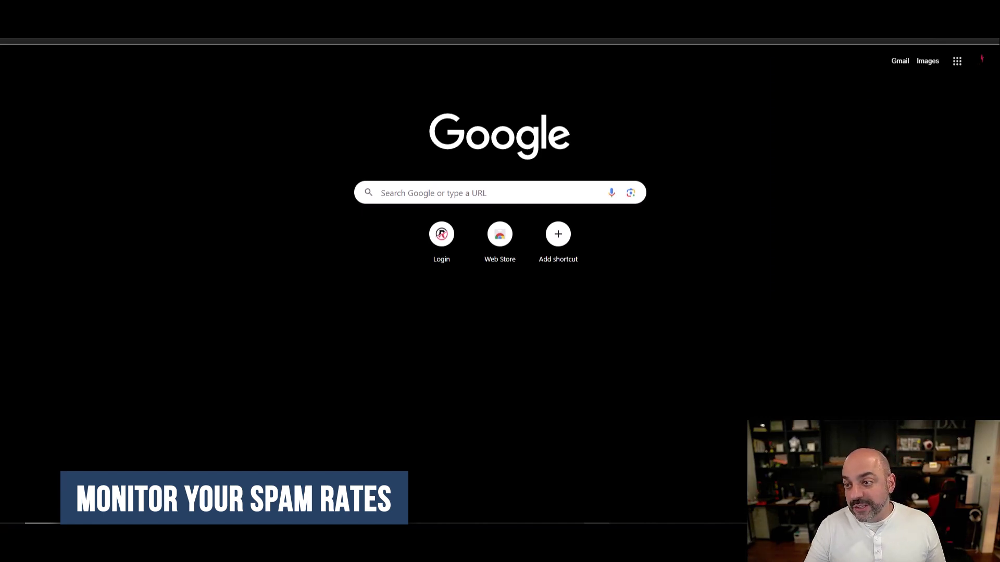
# - In a separate Chrome window, search 'google postmaster' and open Postmaster Tools' verified domains list
pyautogui.press('F11')
pyautogui.moveTo(820, 52); pyautogui.dragTo(828, 73)
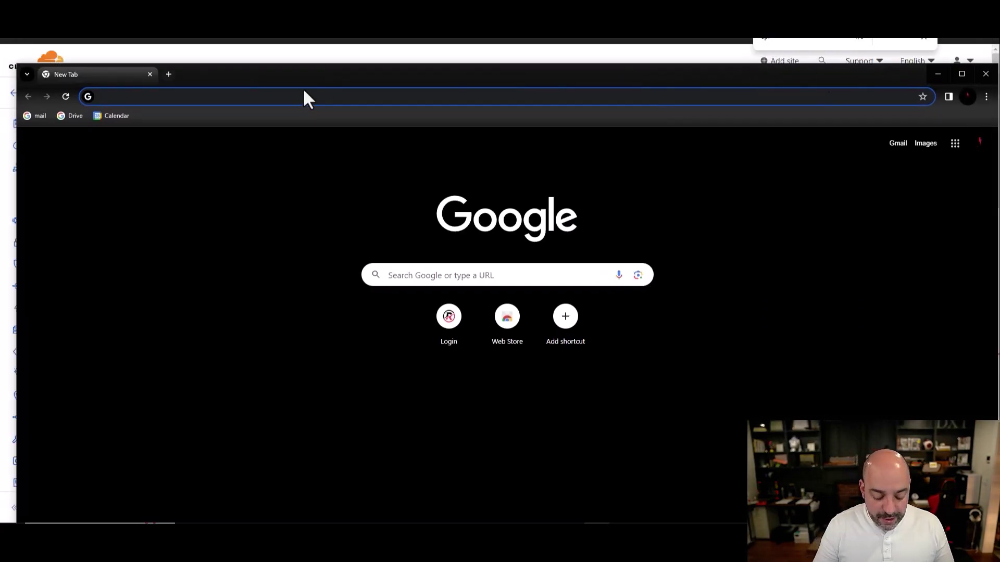
pyautogui.write('postmaster')
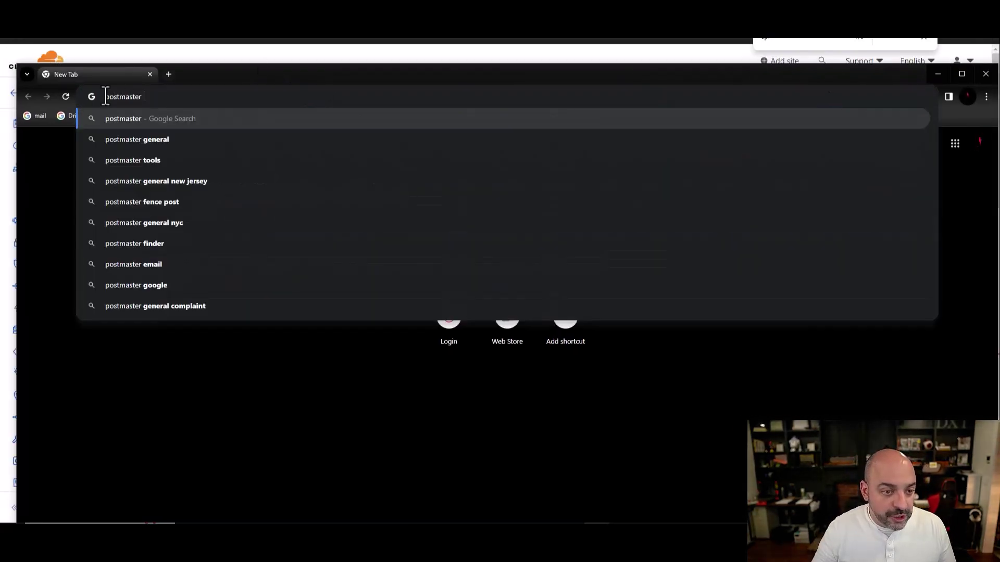
pyautogui.press('Home')
pyautogui.write('google')
pyautogui.press('Return')
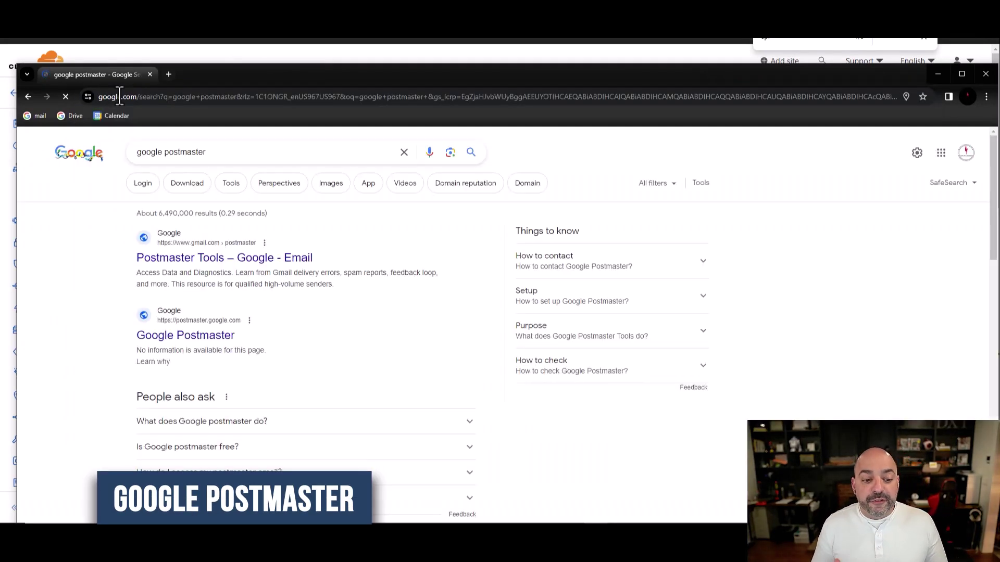
pyautogui.click(219, 336)
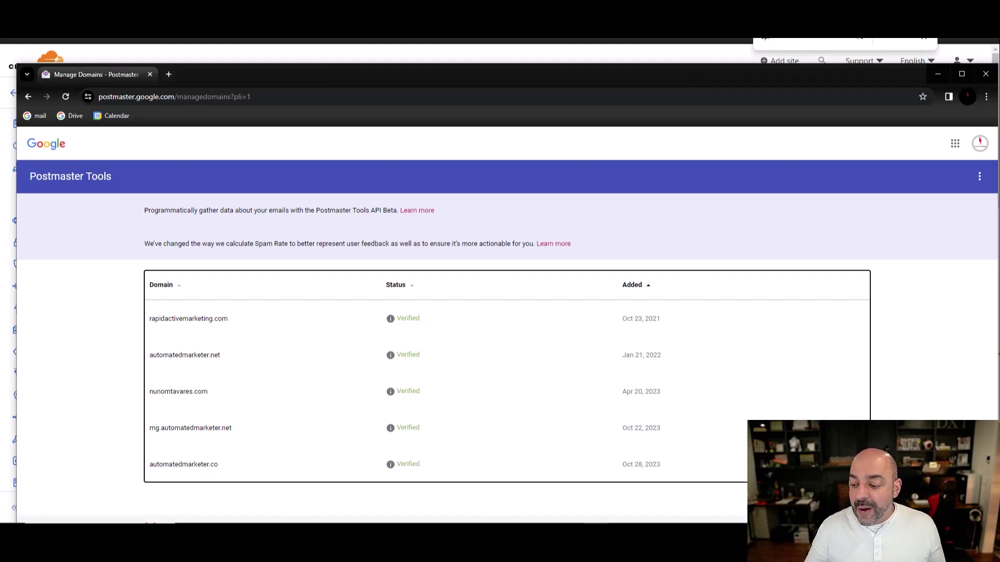
# - Add rapidactivemedia.com as a new Postmaster domain and copy its verification TXT value
pyautogui.click(970, 493)
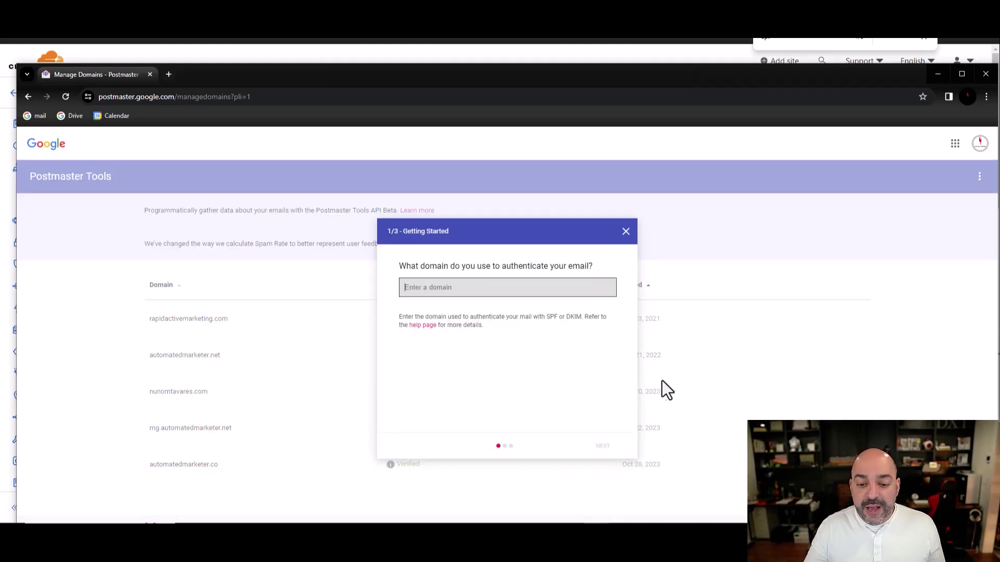
pyautogui.write('rap')
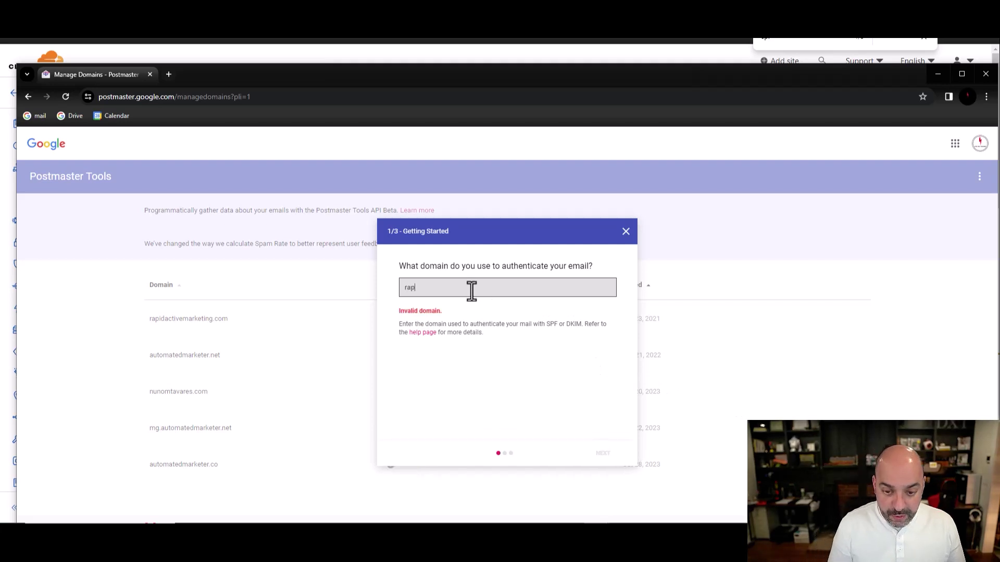
pyautogui.write('idactovemedia.com')
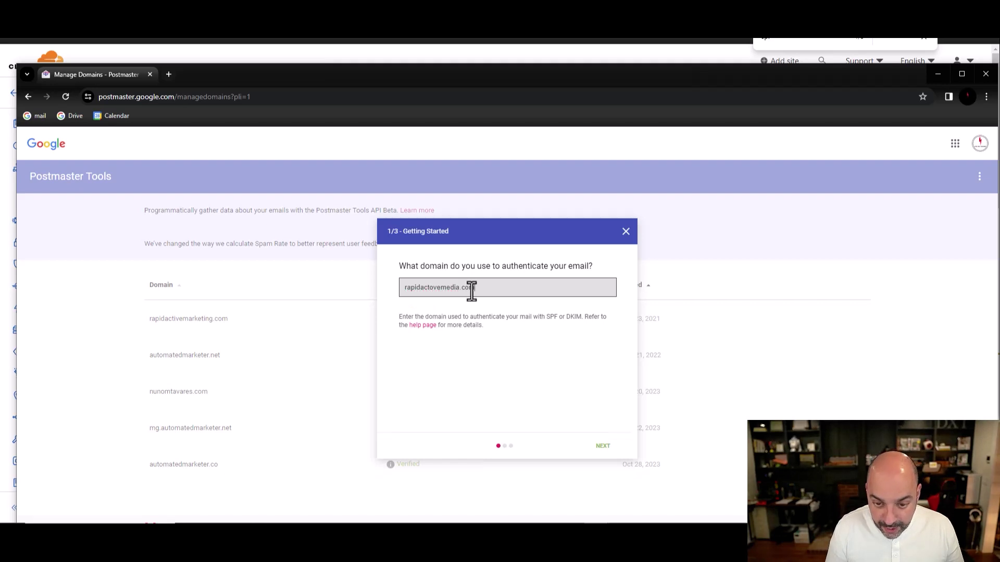
pyautogui.click(603, 446)
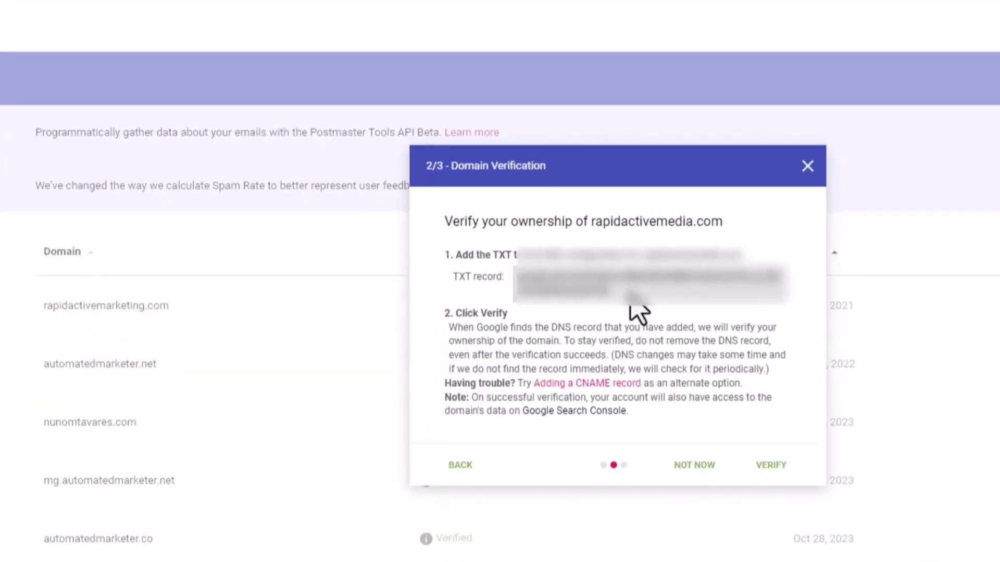
pyautogui.moveTo(594, 306); pyautogui.dragTo(493, 299)
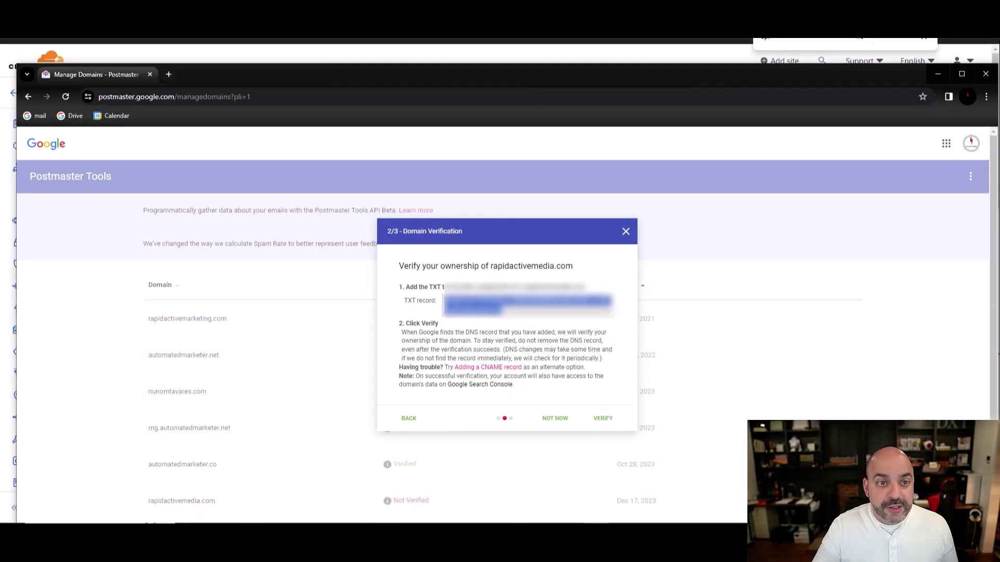
pyautogui.hotkey('alt', 'Tab')
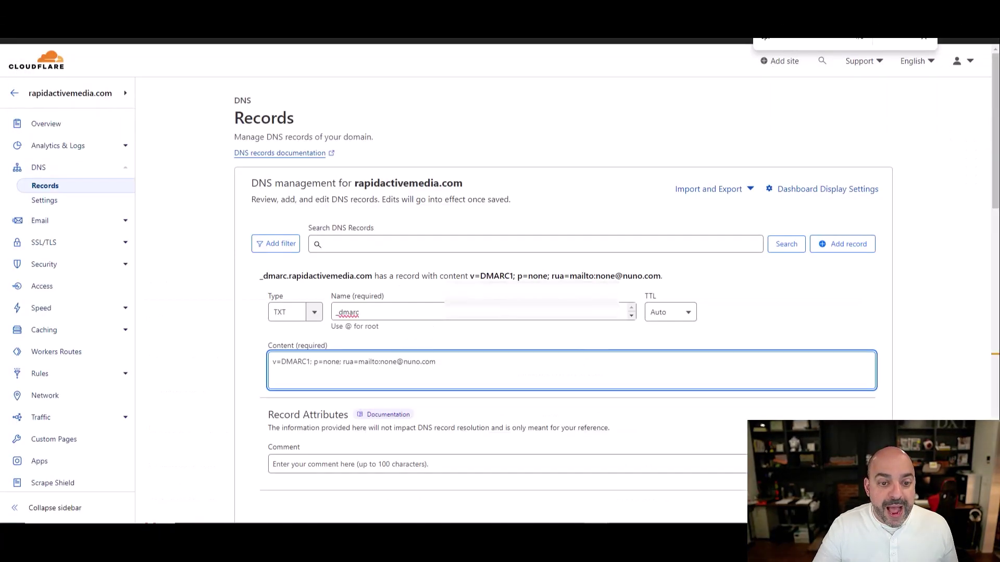
# - Change the record name from _dmarc to @, paste the google-site-verification value as content, and save
pyautogui.click(339, 313)
pyautogui.doubleClick(339, 312)
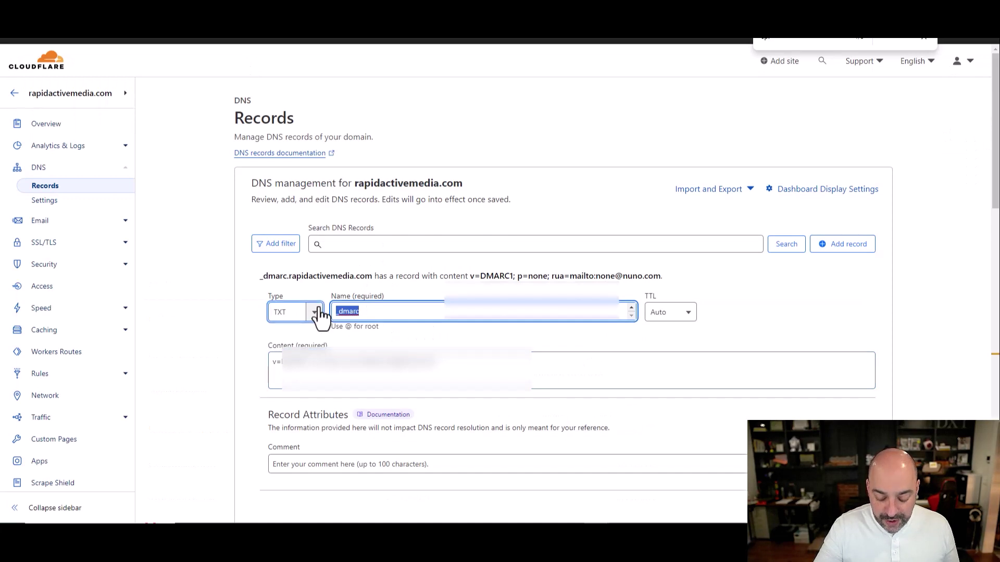
pyautogui.press('BackSpace')
pyautogui.write('@')
pyautogui.moveTo(457, 367); pyautogui.dragTo(232, 359)
pyautogui.hotkey('ctrl', 'v')
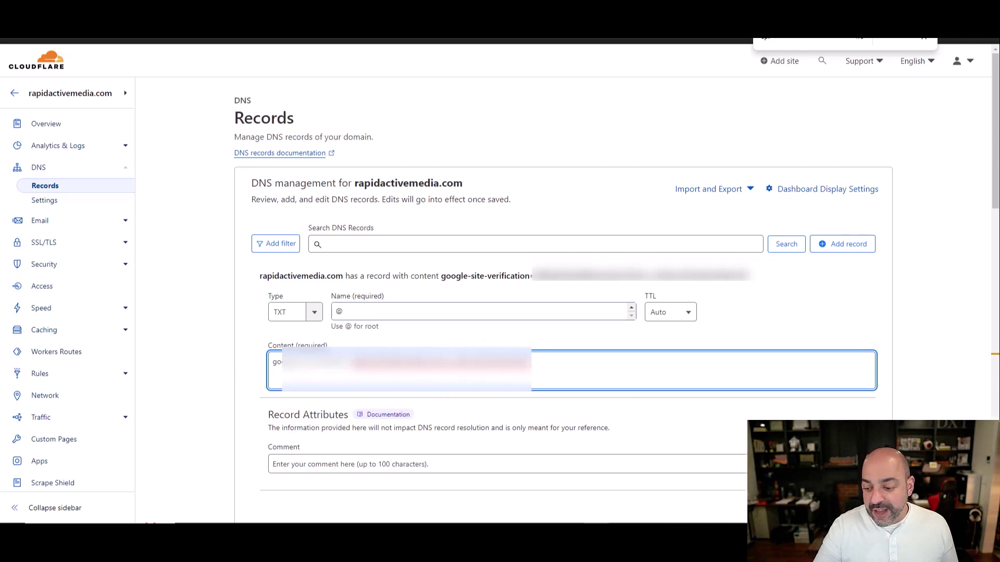
pyautogui.press('Return')
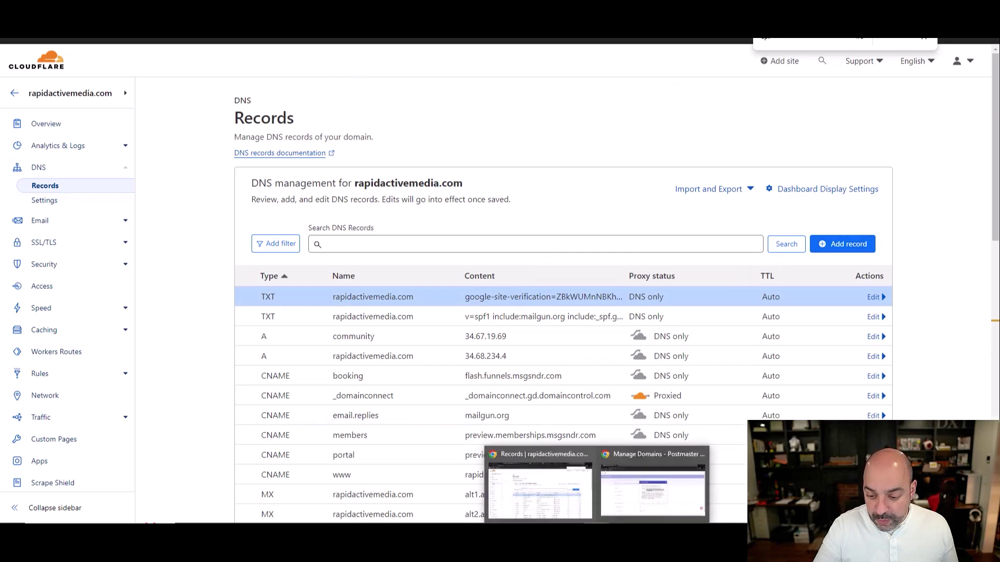
pyautogui.click(657, 496)
# - Verify rapidactivemedia.com, then view rapidactivemarketing.com's dashboard for the last 120 days
pyautogui.click(602, 419)
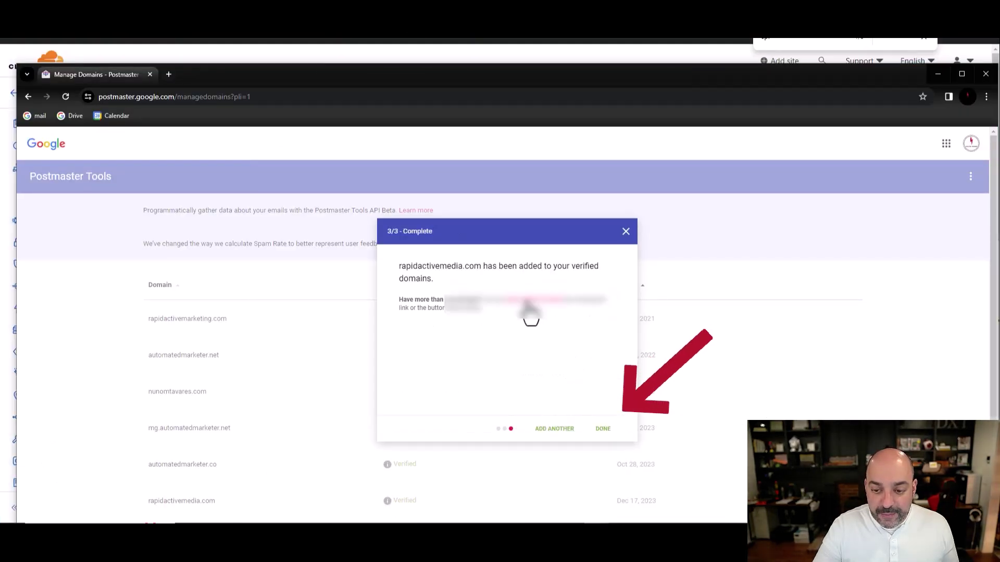
pyautogui.click(604, 429)
pyautogui.scroll(-1, 643, 270)
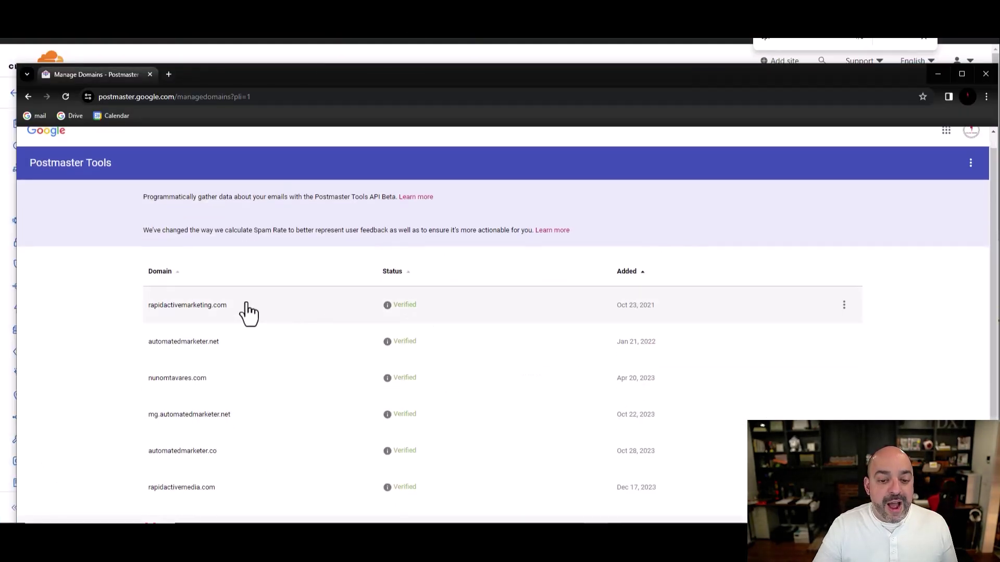
pyautogui.click(216, 306)
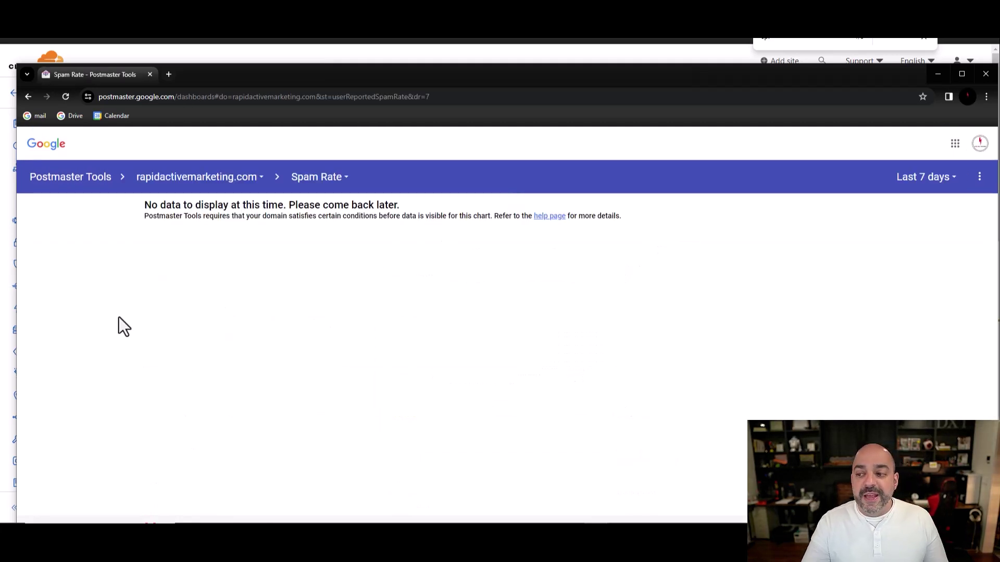
pyautogui.click(899, 186)
pyautogui.click(910, 234)
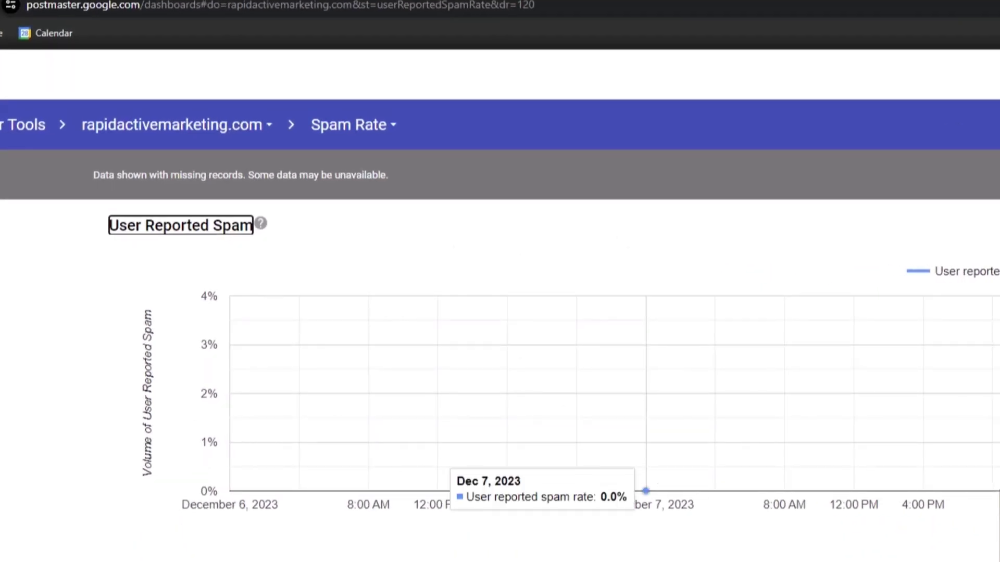
# - Review the IP Reputation and Domain Reputation reports, then return to Spam Rate
pyautogui.click(370, 125)
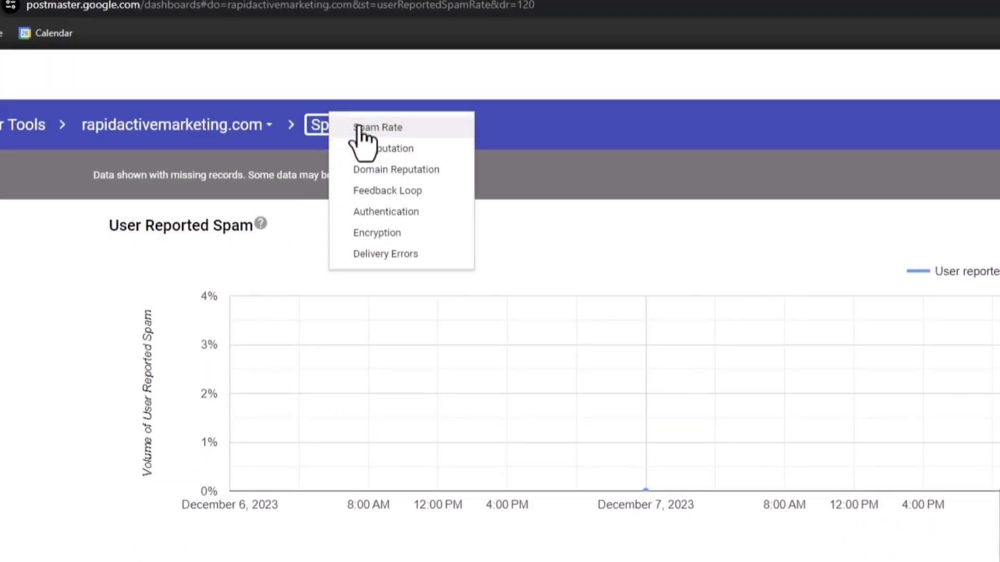
pyautogui.click(365, 150)
pyautogui.click(376, 139)
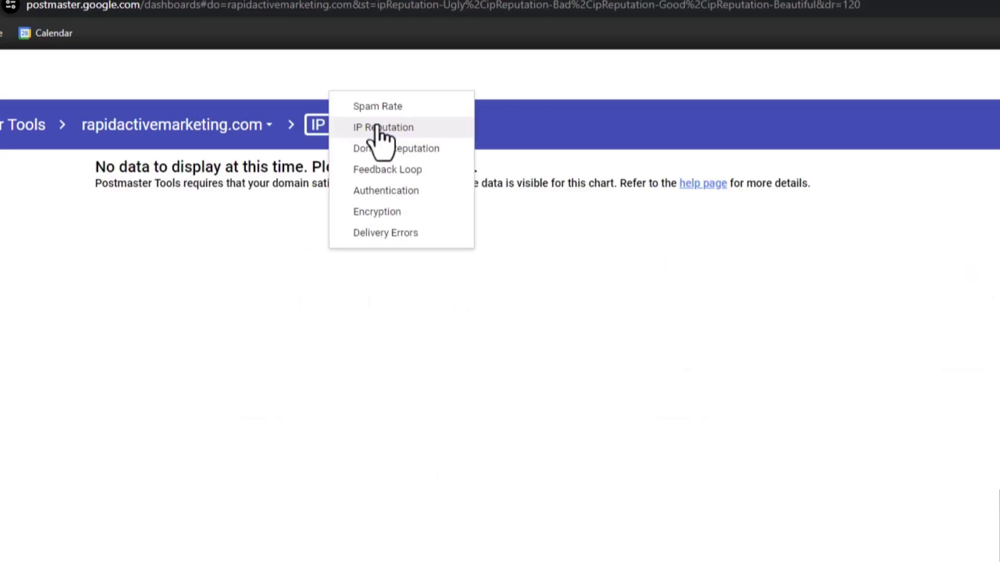
pyautogui.click(383, 148)
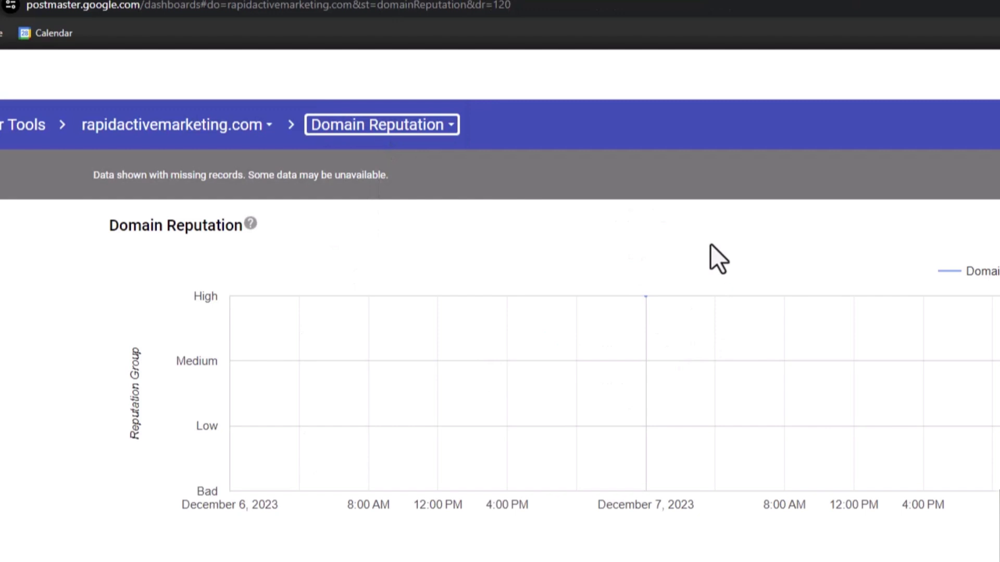
pyautogui.click(430, 130)
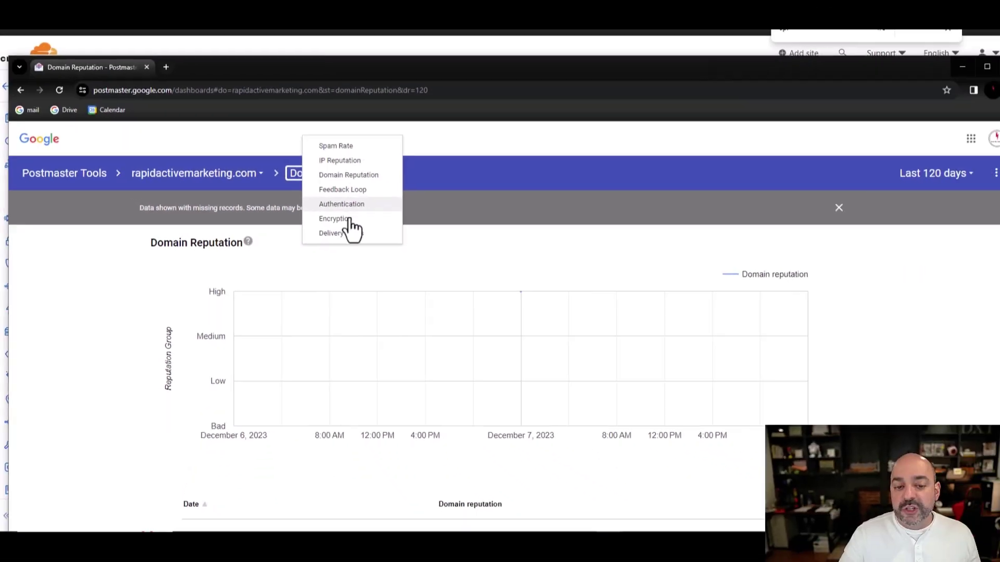
pyautogui.click(348, 152)
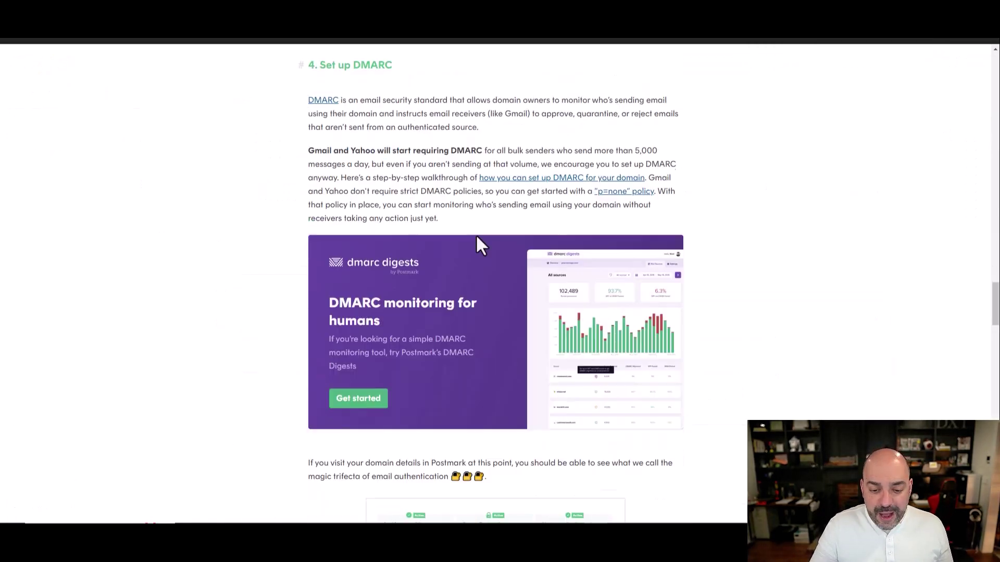
# - Scroll the ActiveCampaign Gmail/Yahoo sender requirements article and close the welcome-series guide popup
pyautogui.scroll(-4, 480, 245)
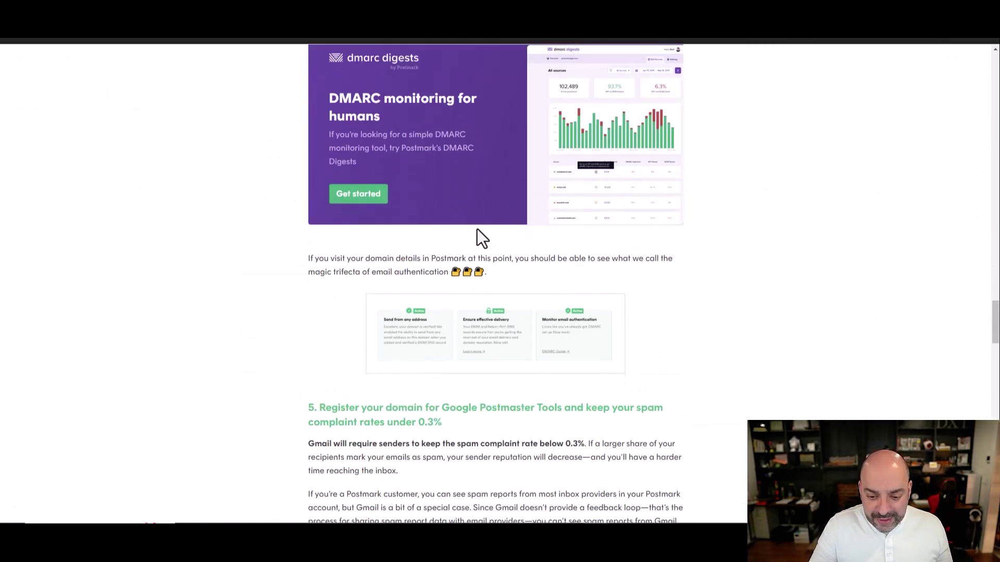
pyautogui.scroll(-2, 482, 227)
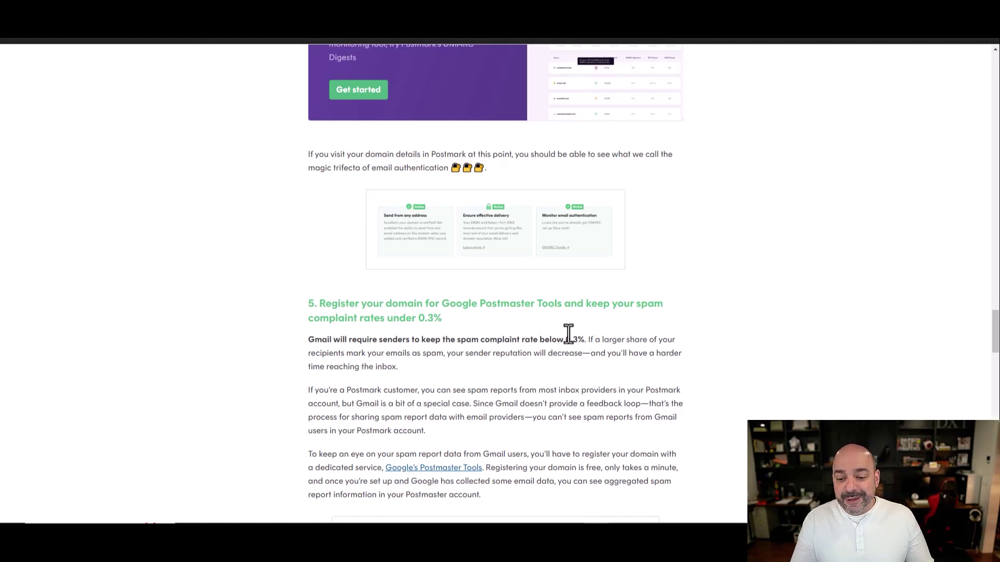
pyautogui.scroll(20, 531, 265)
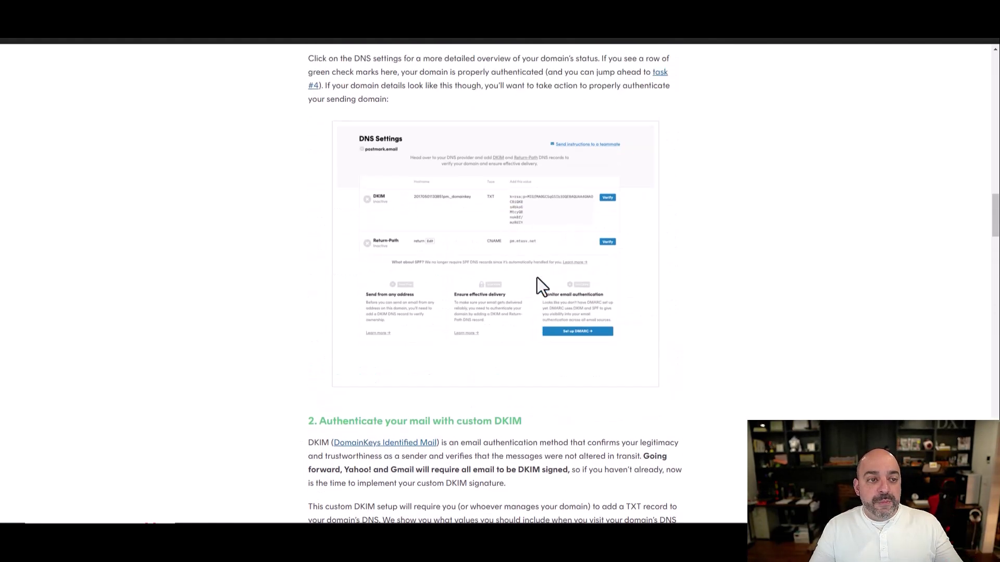
pyautogui.scroll(12, 531, 260)
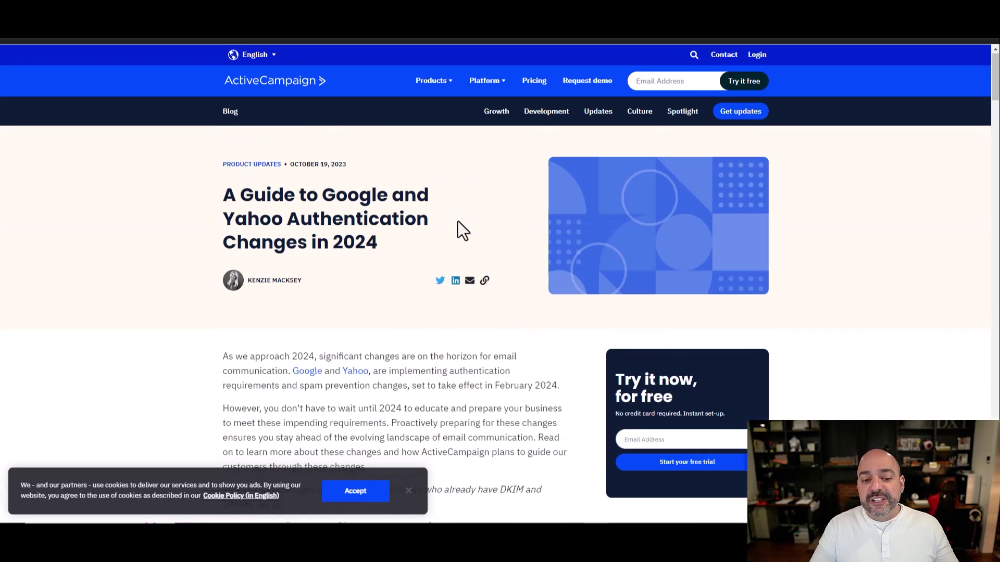
pyautogui.scroll(-15, 460, 213)
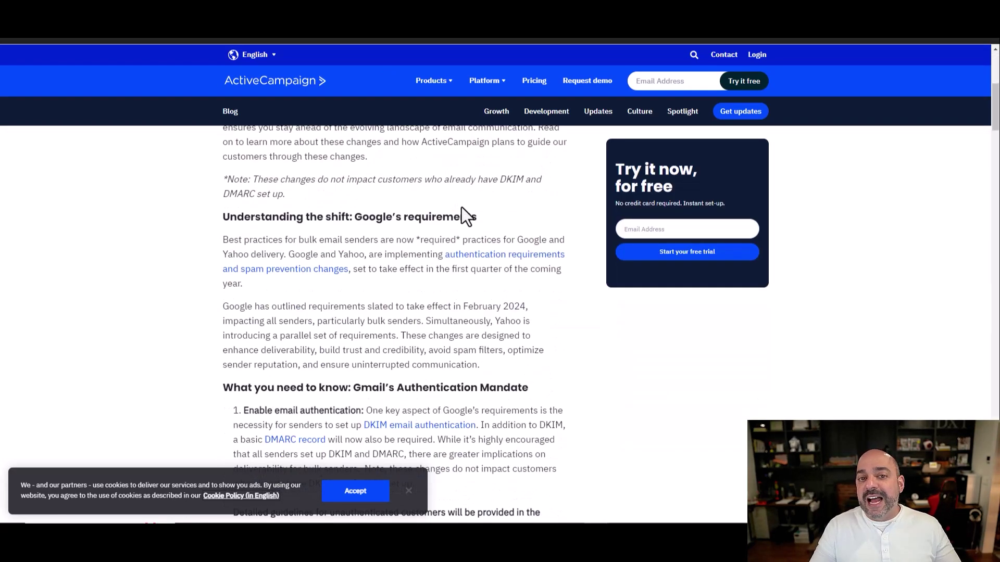
pyautogui.scroll(-10, 465, 202)
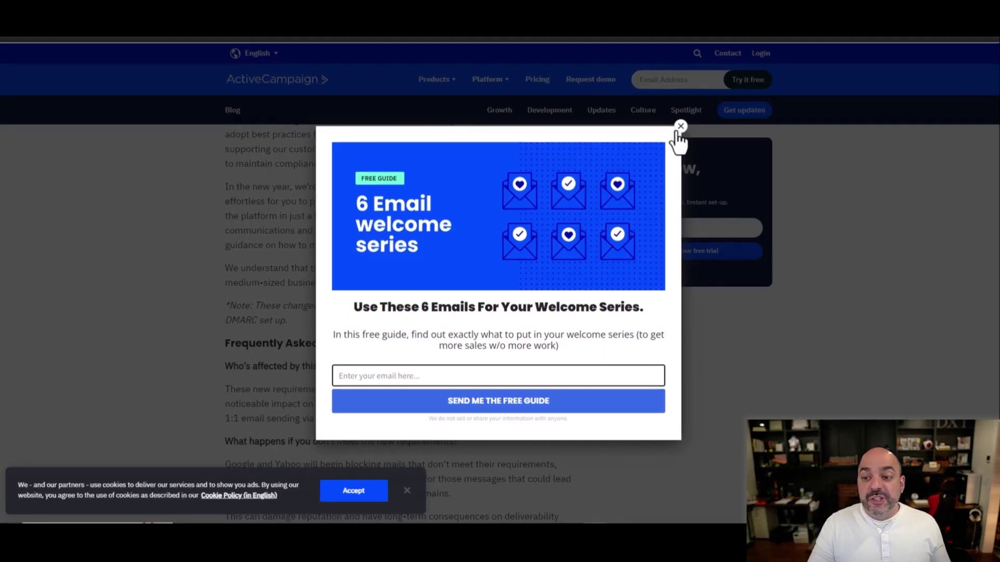
pyautogui.click(679, 136)
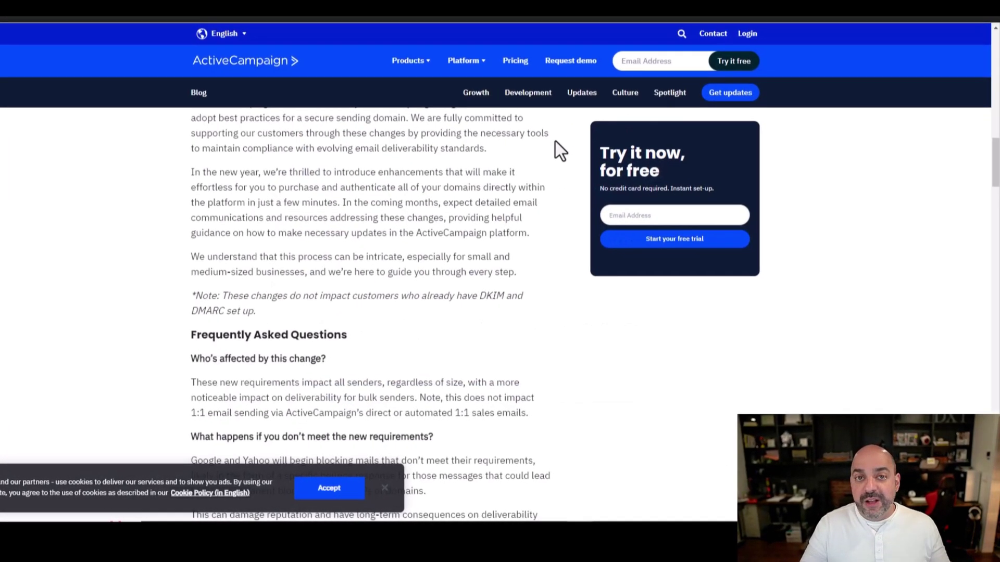